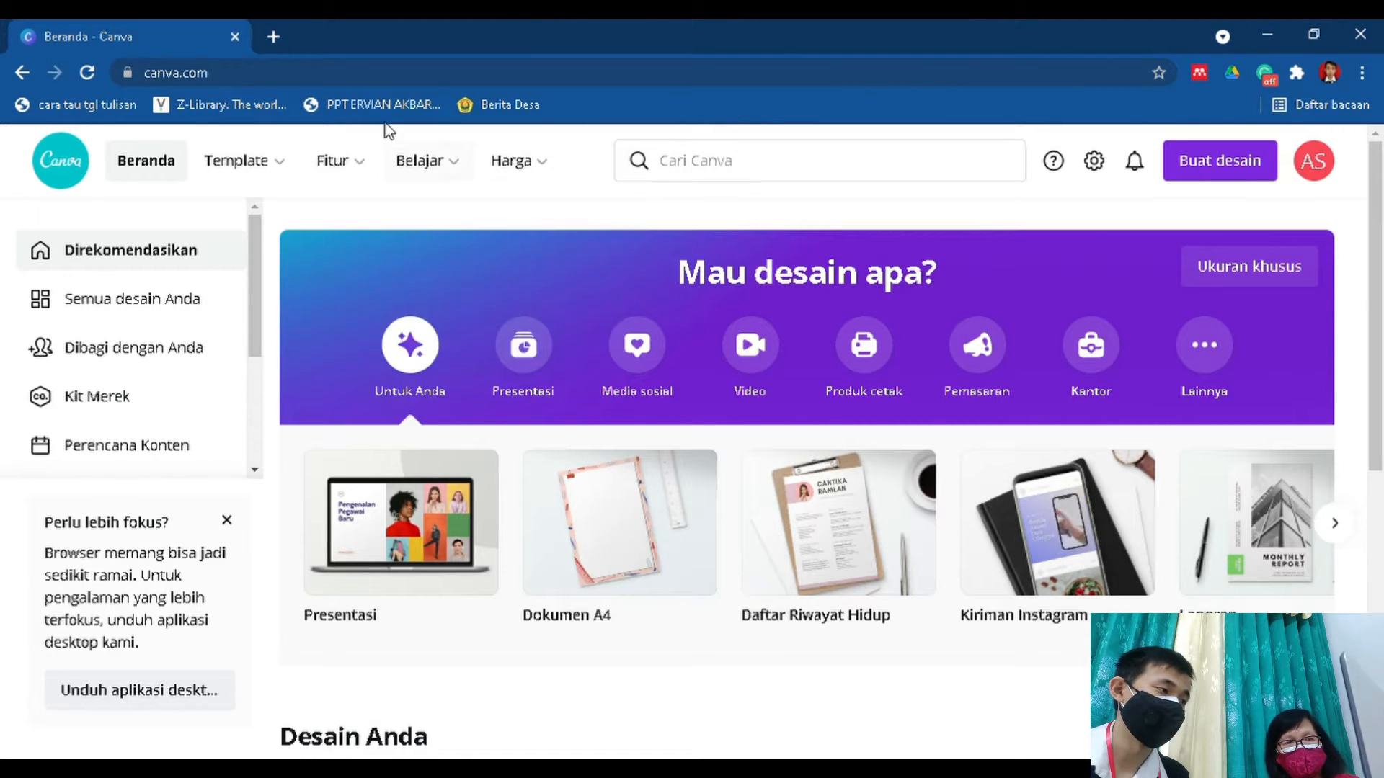
Load canva.com in the browser.
click(367, 82)
text(canva.com)
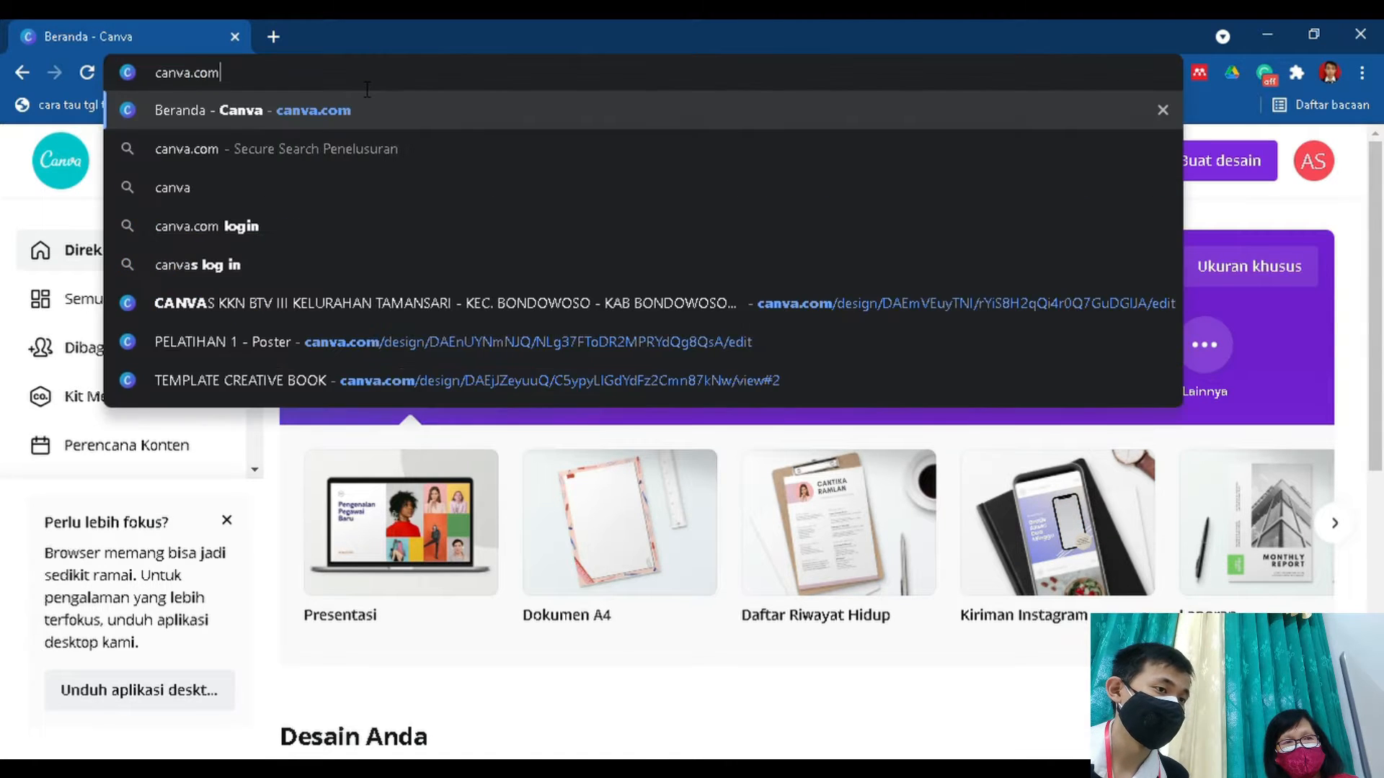
key(Return)
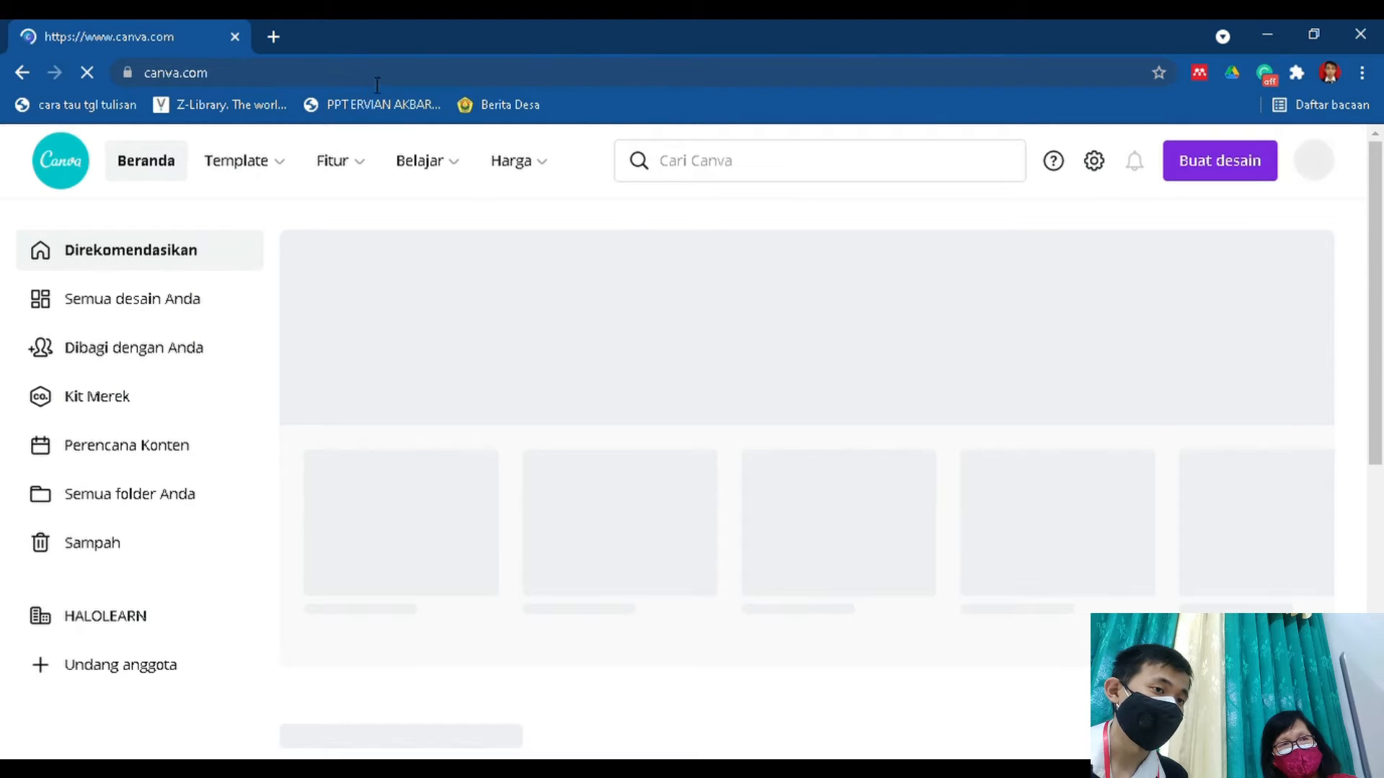
Search the design types for "logo" and create a new blank Logo design.
click(1230, 186)
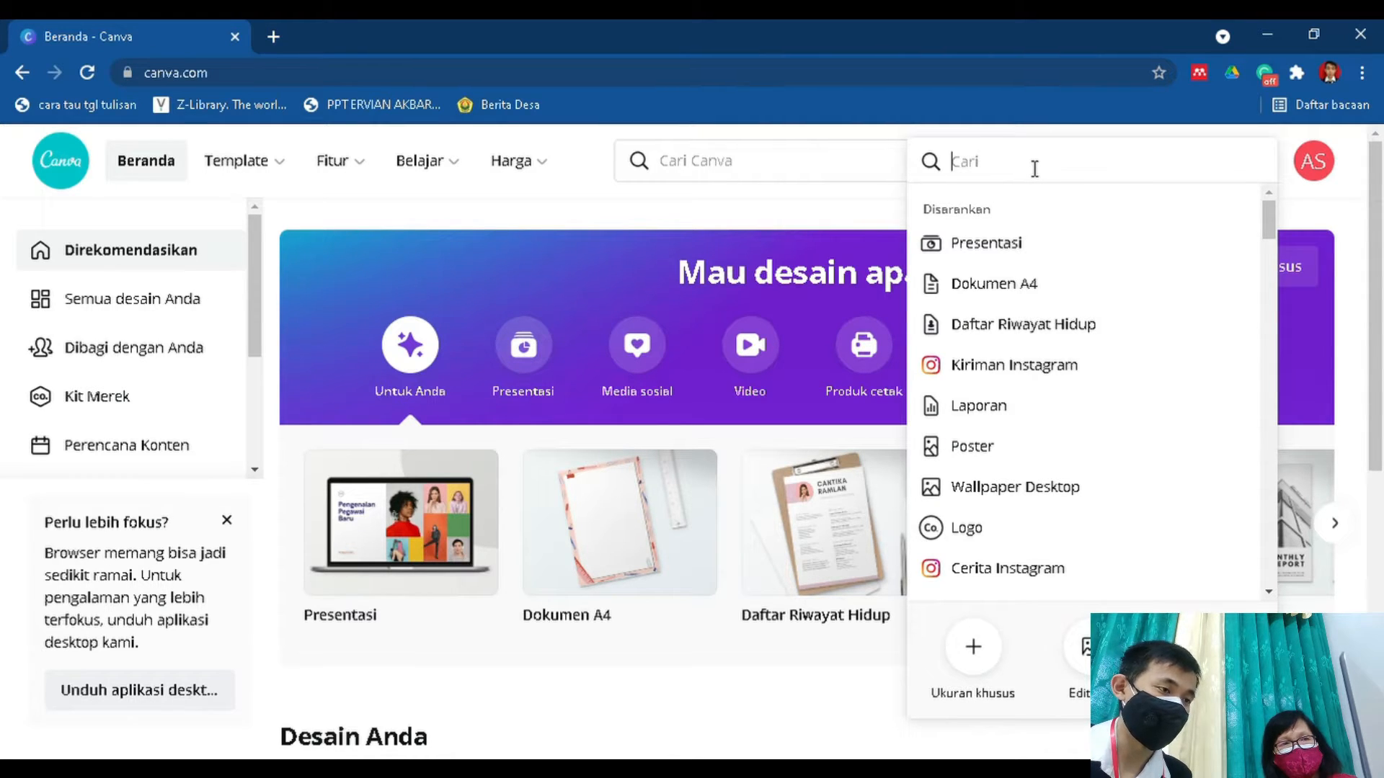
text(logo)
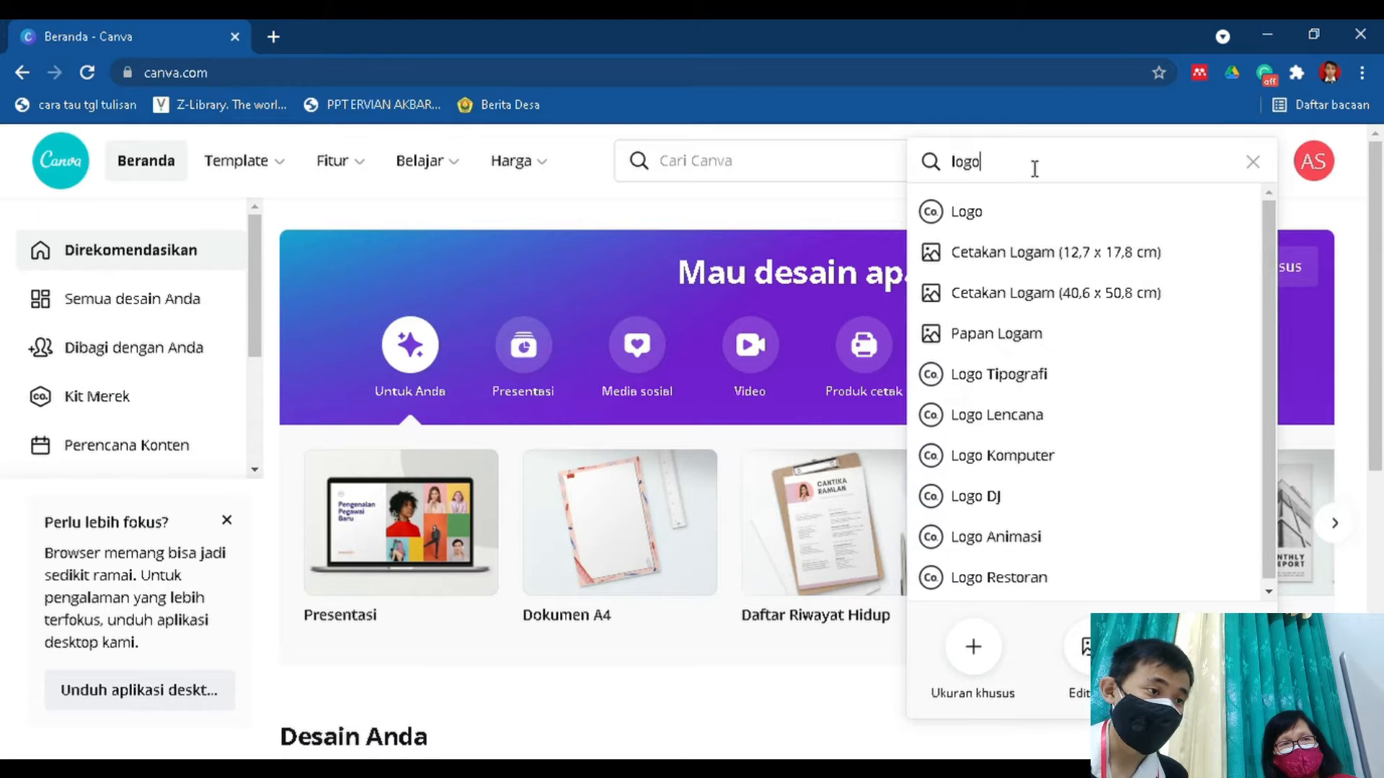
click(1052, 225)
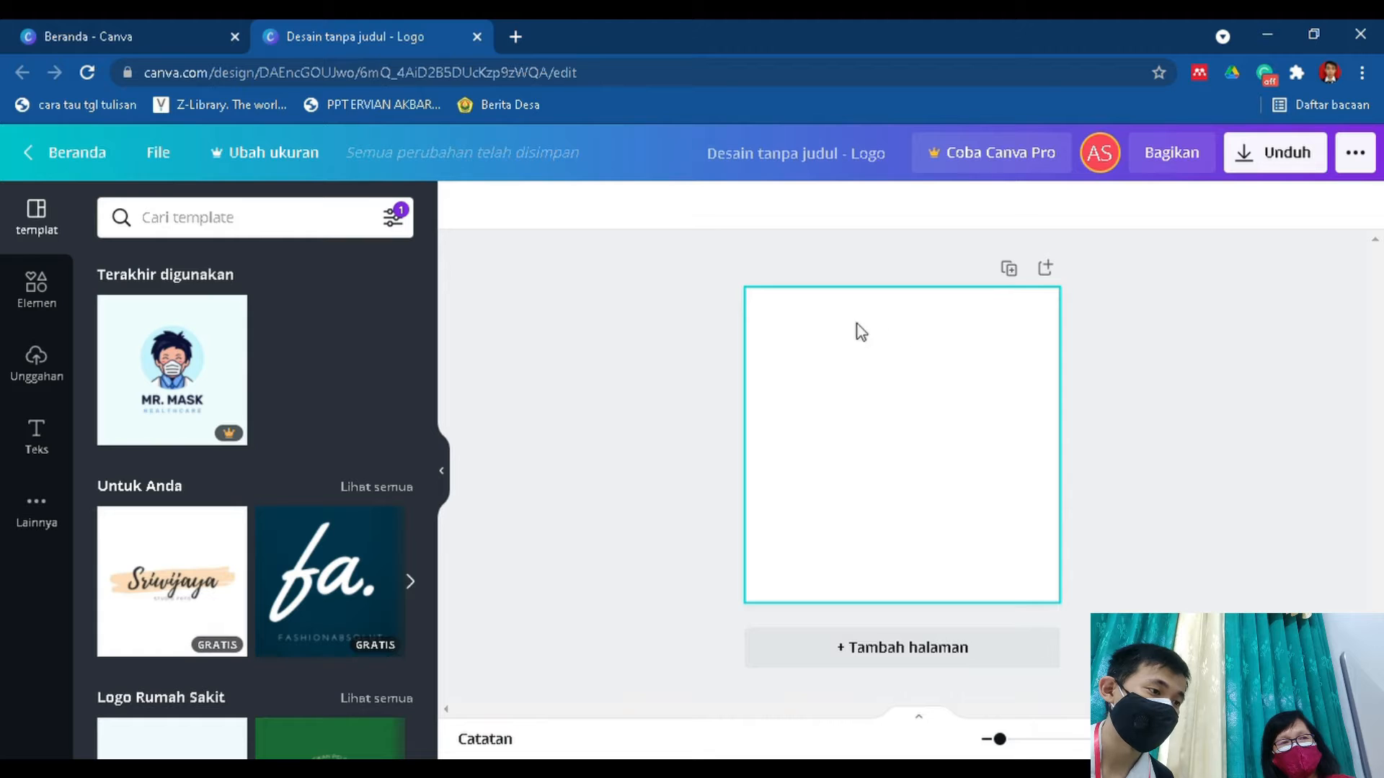
Set the blank page's background colour to turquoise blue #5ce1e6.
click(834, 341)
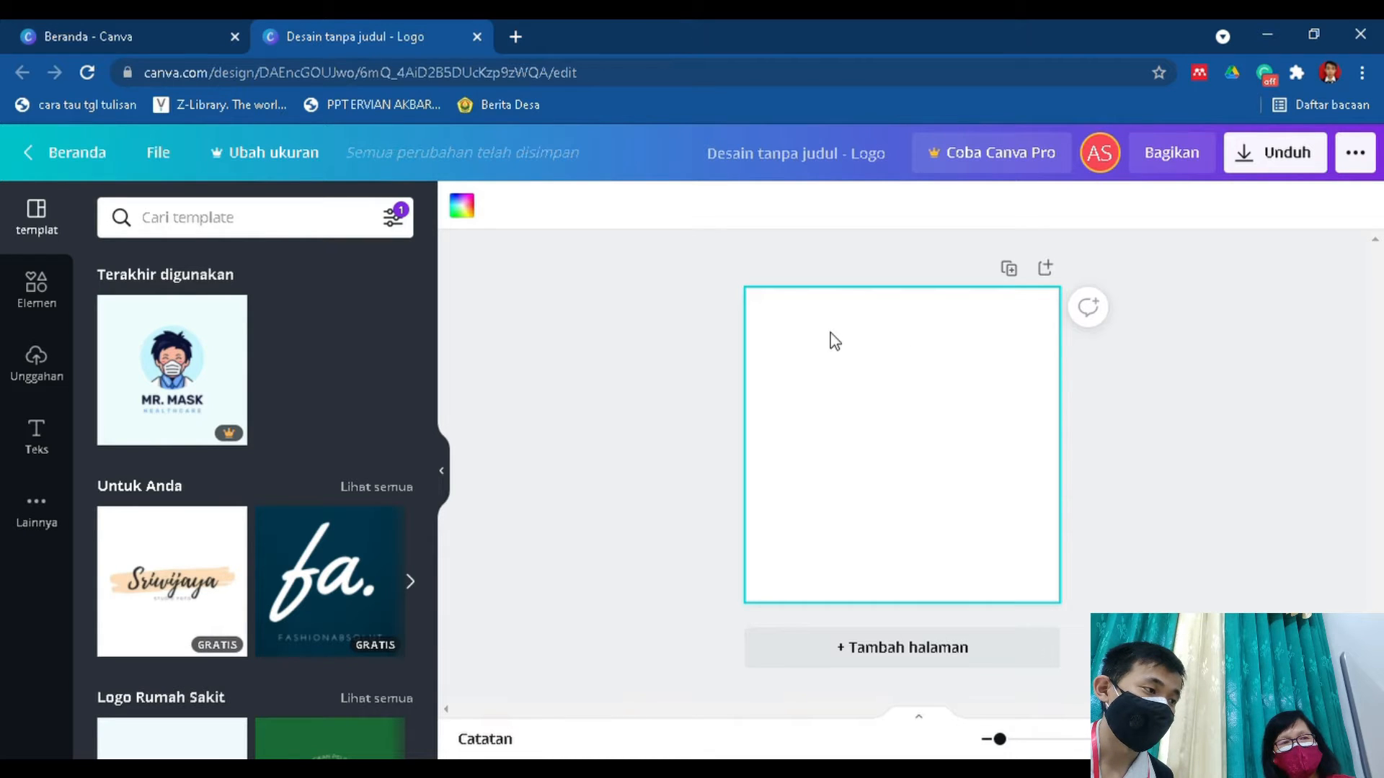
click(467, 211)
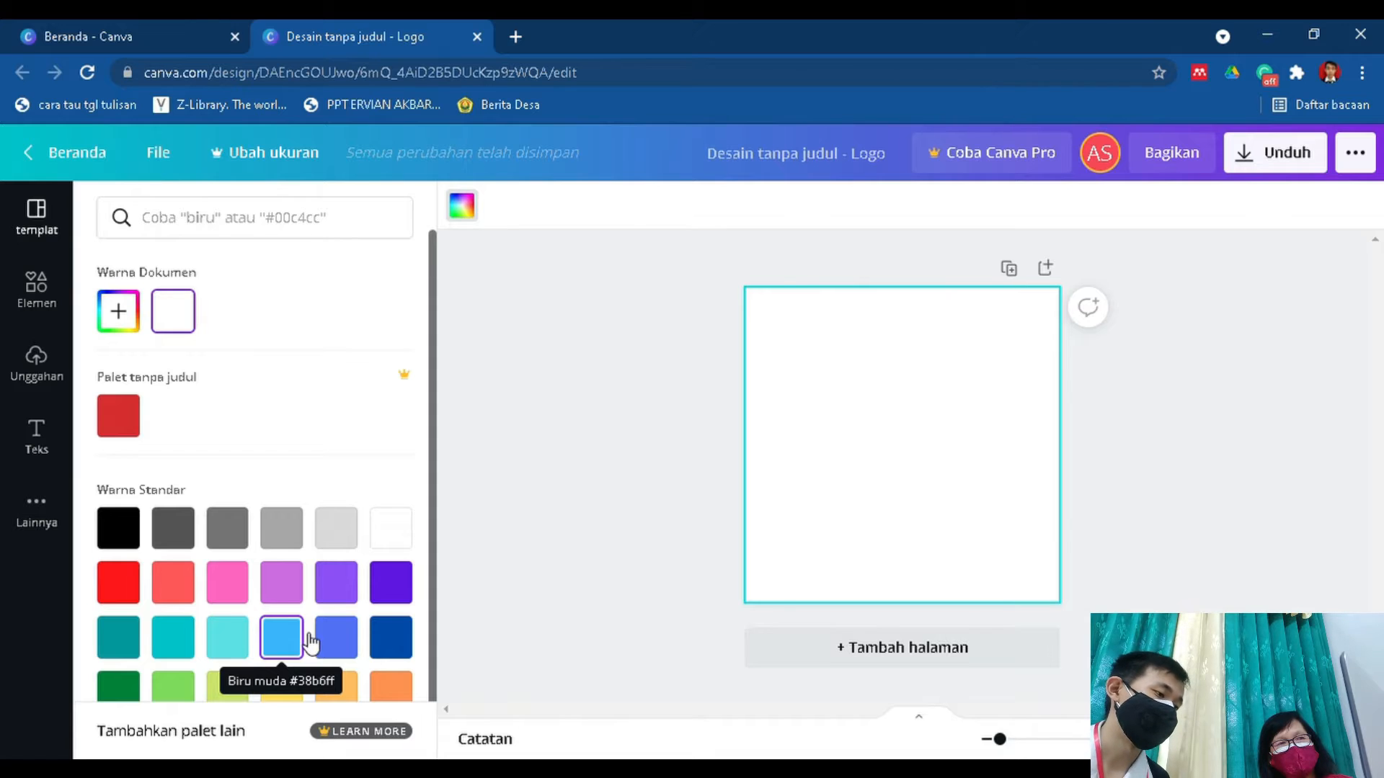
click(248, 640)
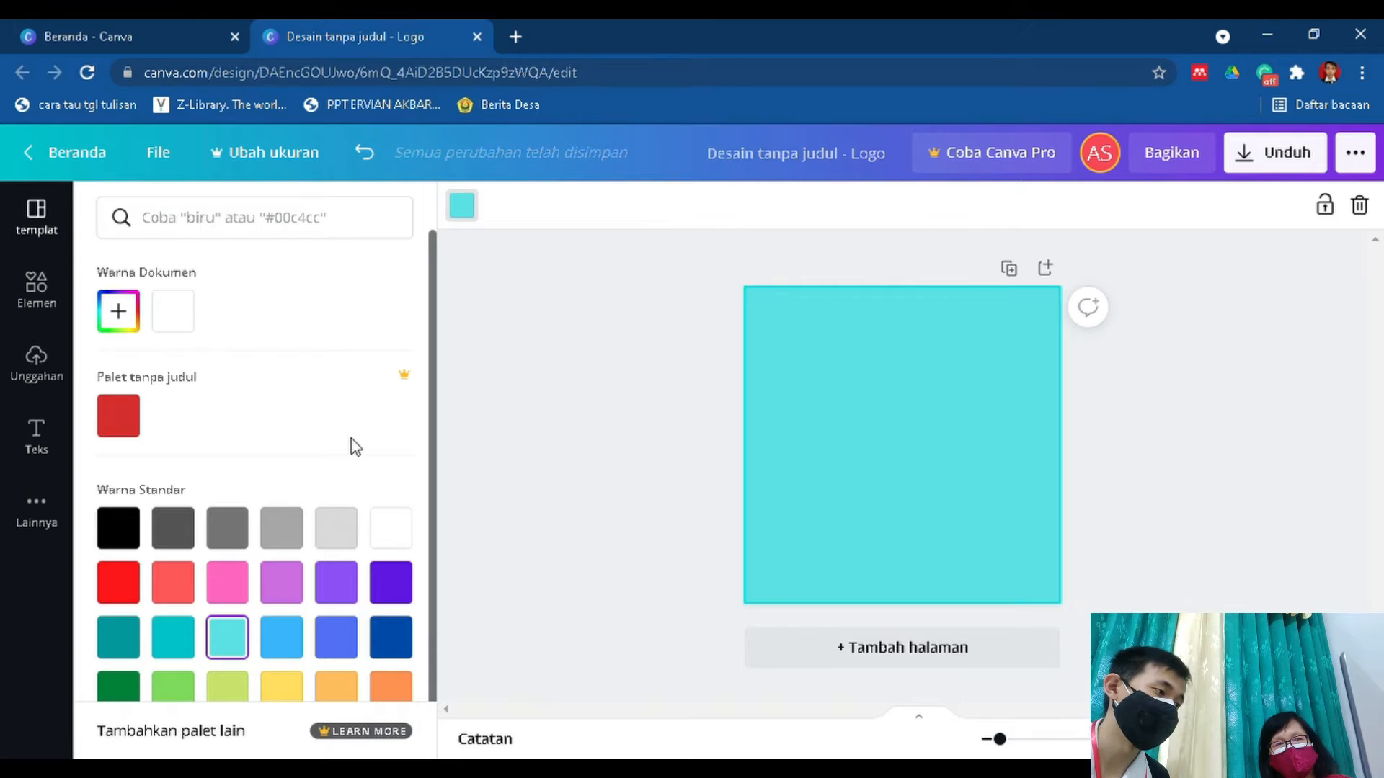
click(464, 215)
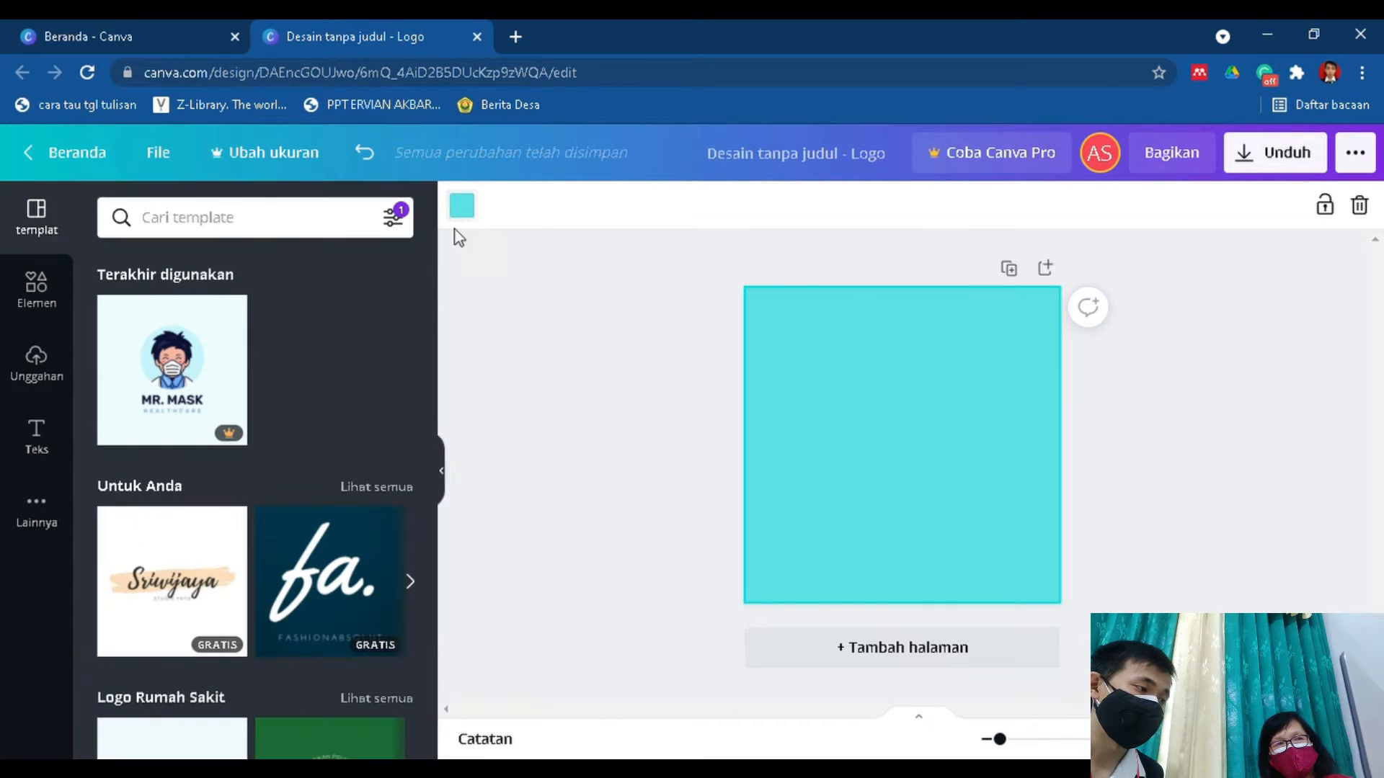
Add the hollow circle outline from the full Garis & Bentuk shape collection to the page.
click(38, 312)
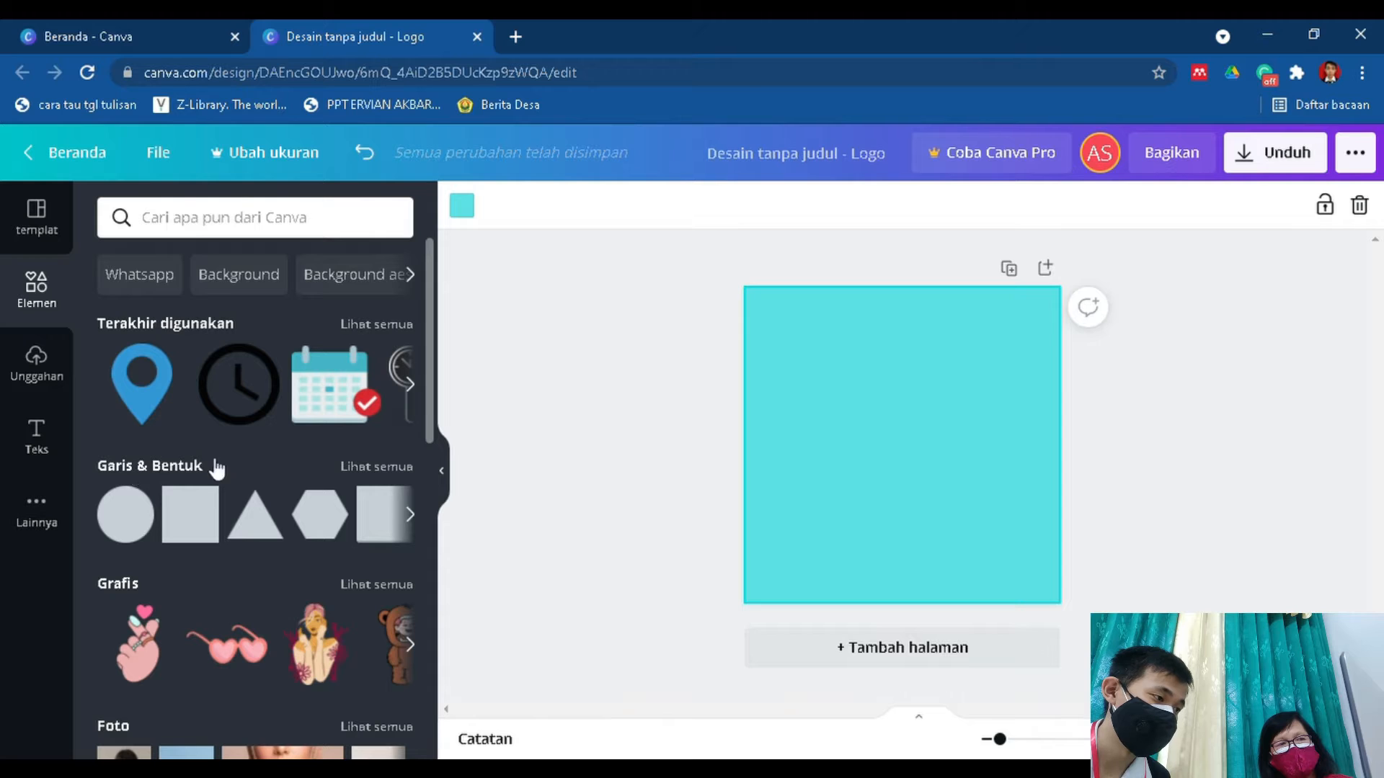
click(375, 468)
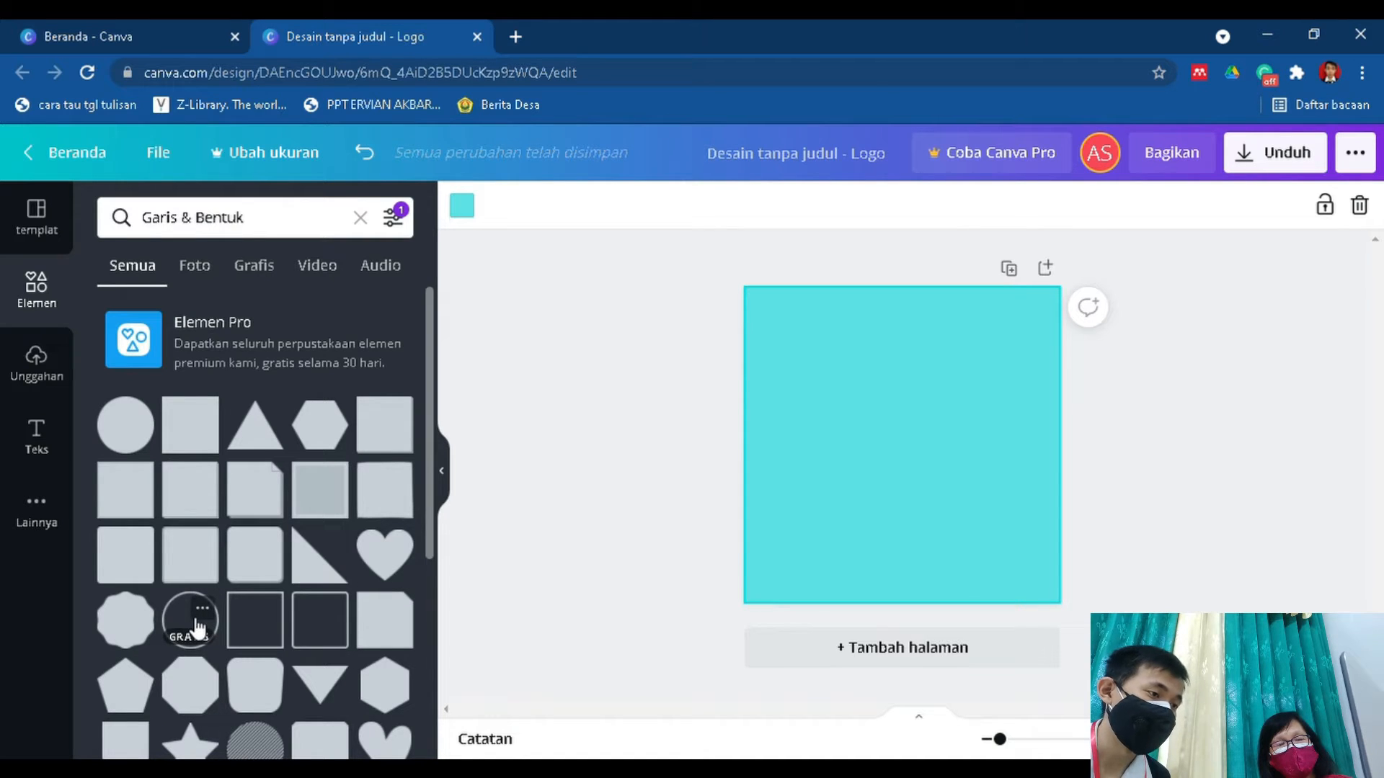
click(198, 627)
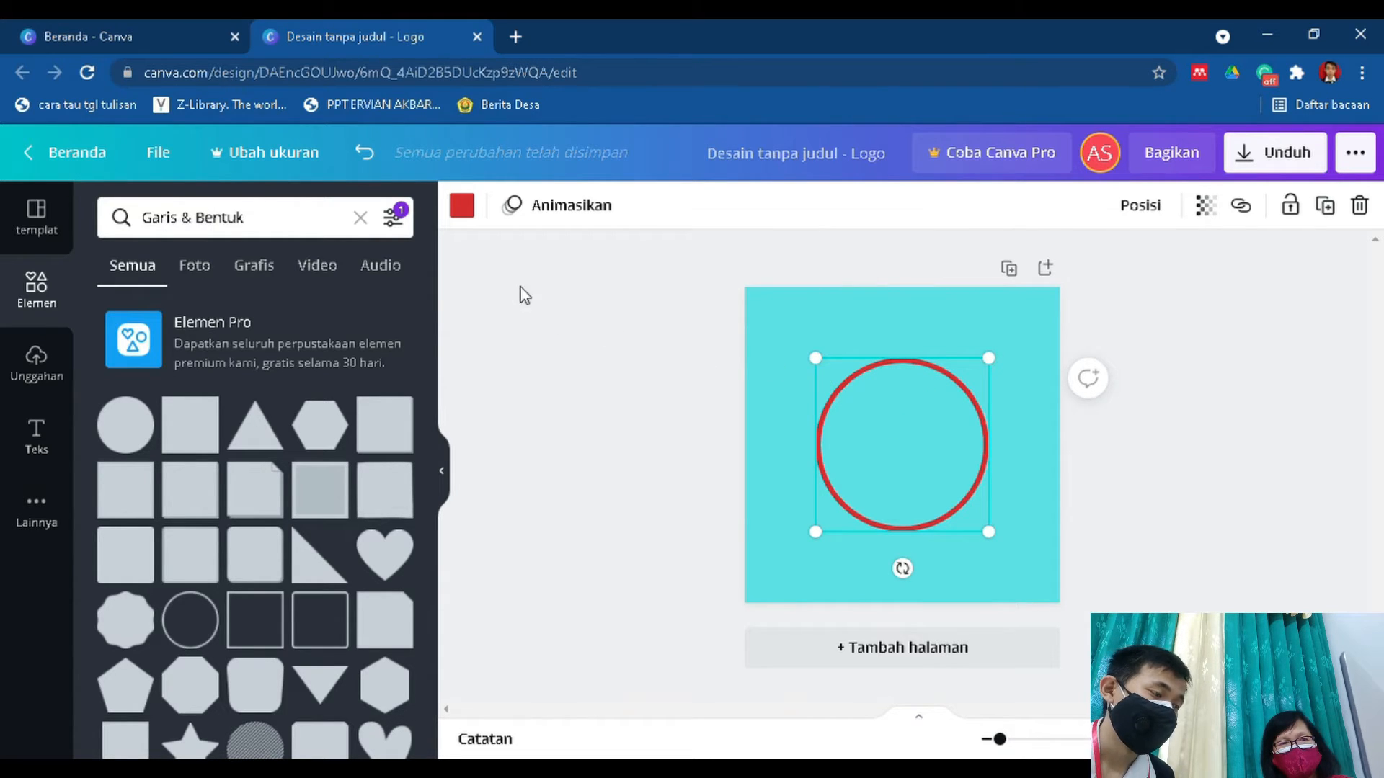
Recolour the circle outline dark blue #004aad and enlarge it slightly, keeping it centred on the page.
click(462, 207)
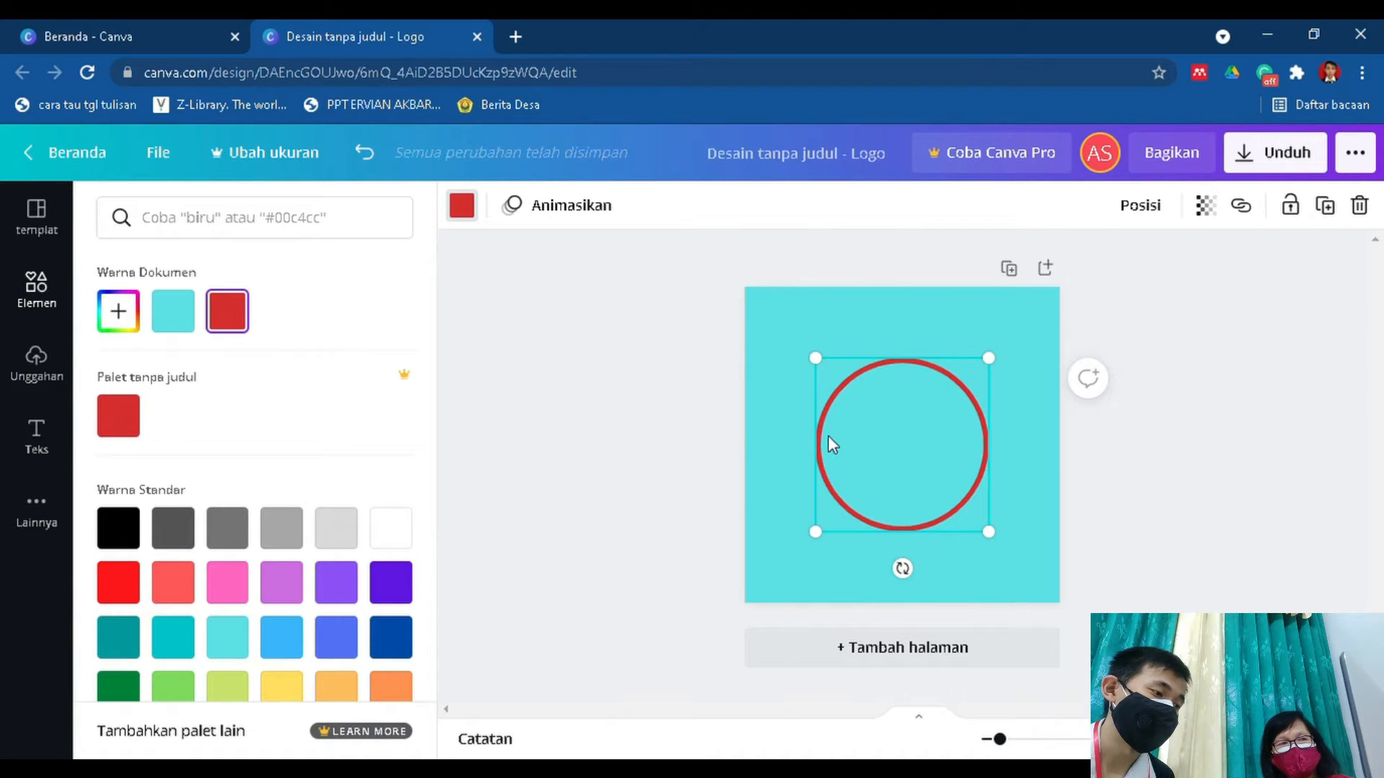
click(390, 637)
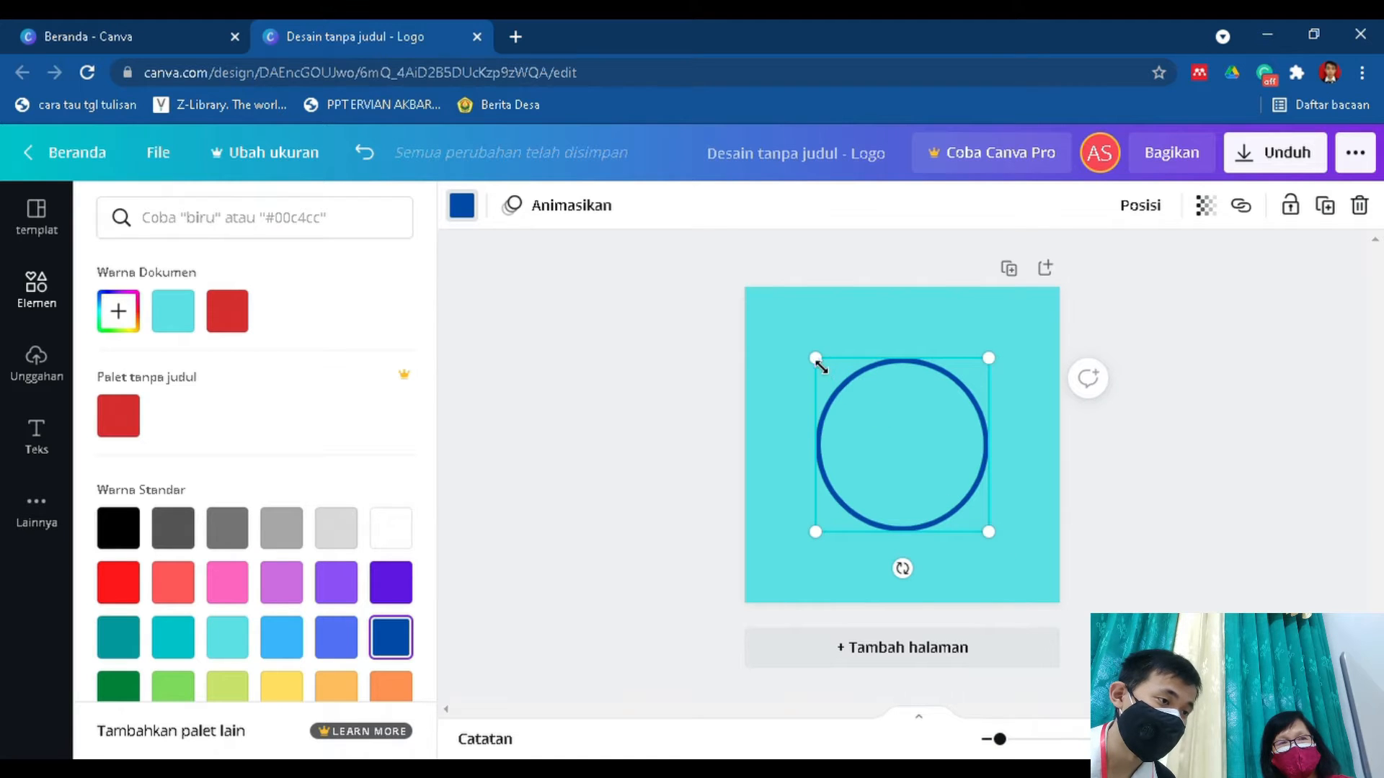
drag(823, 375, 785, 355)
drag(879, 404, 898, 420)
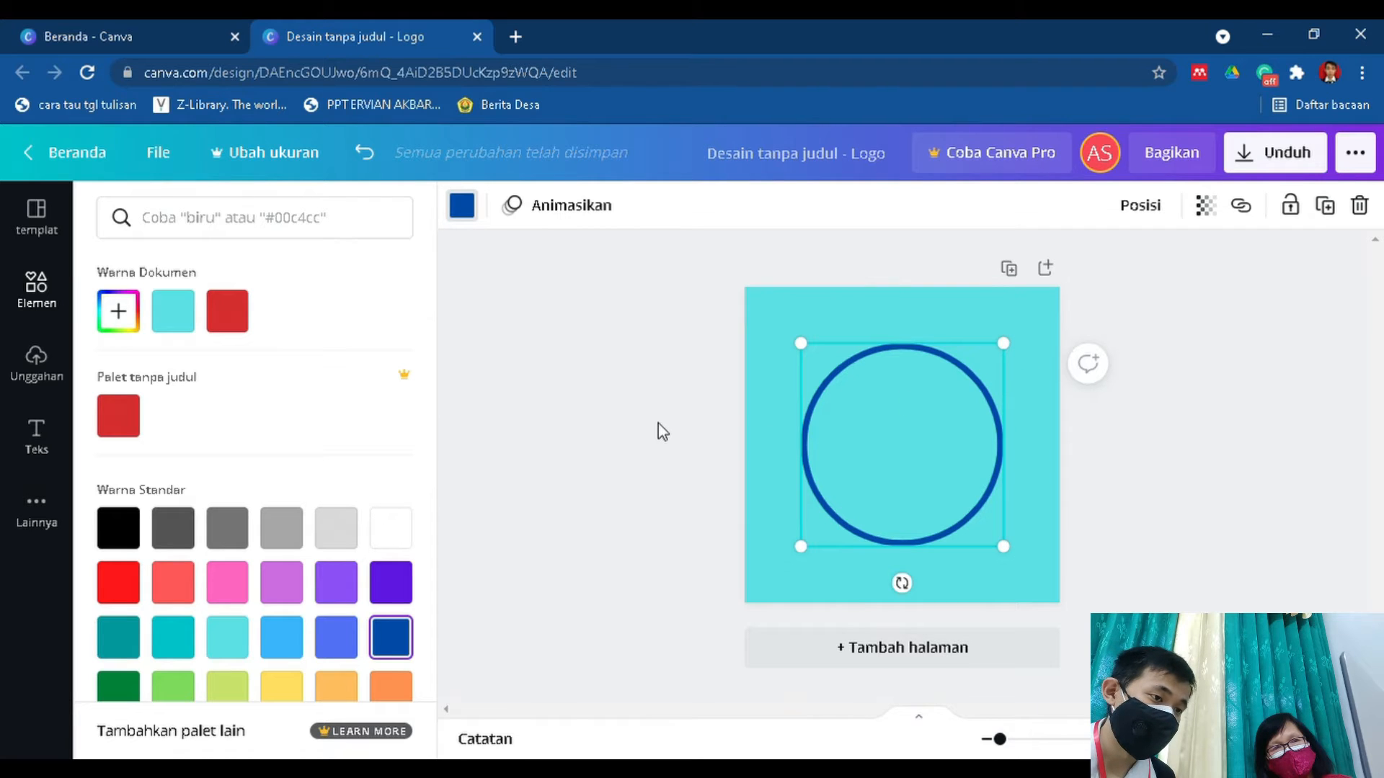
click(1212, 356)
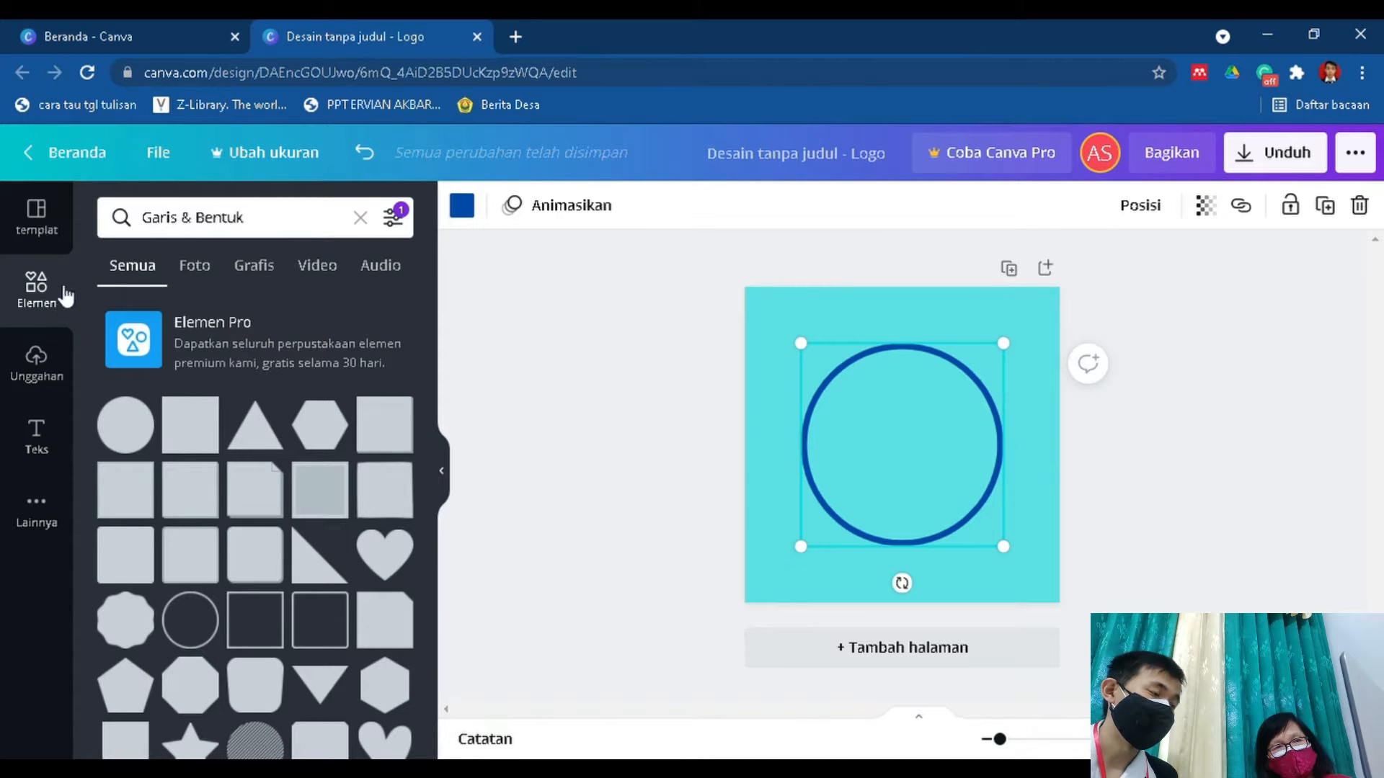
Search the elements for "masker kain", replacing the Garis & Bentuk search.
click(272, 217)
drag(132, 252, 123, 251)
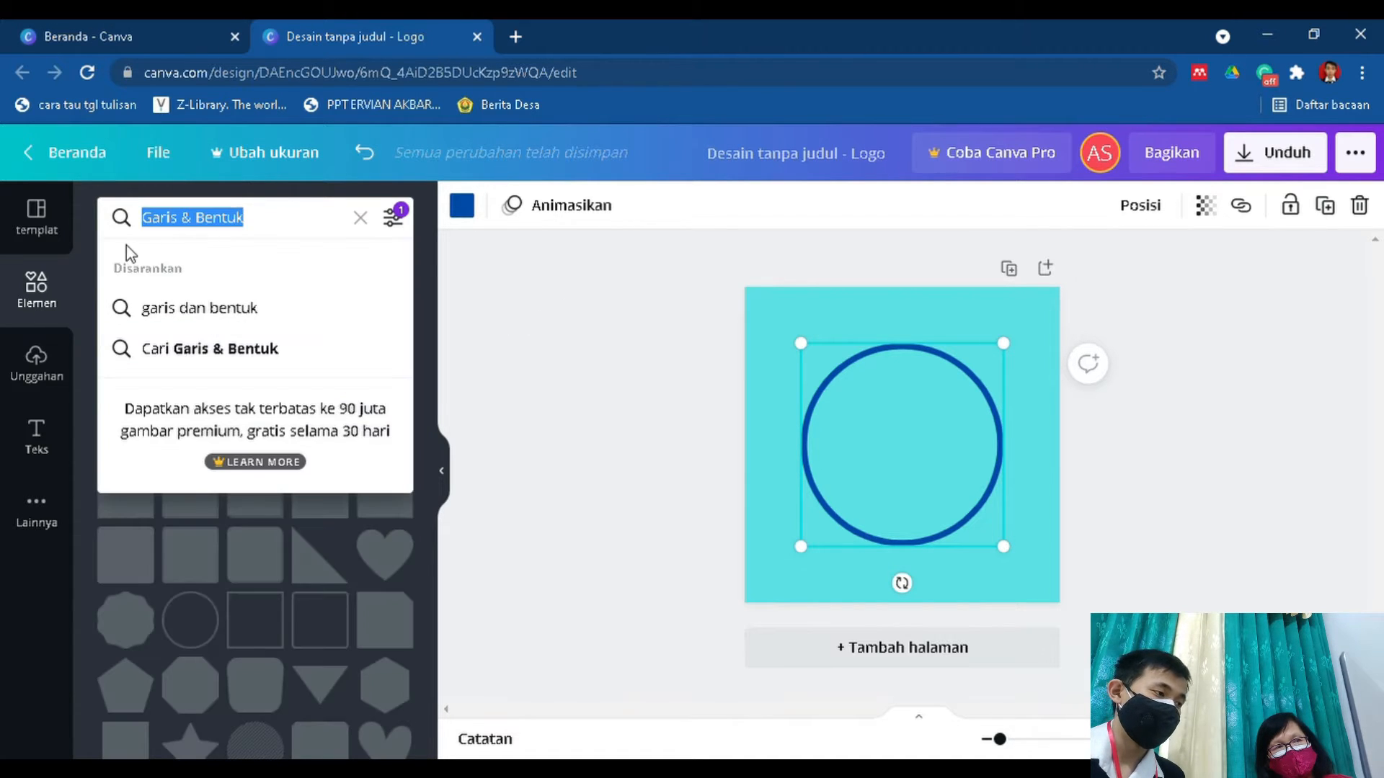
text(m)
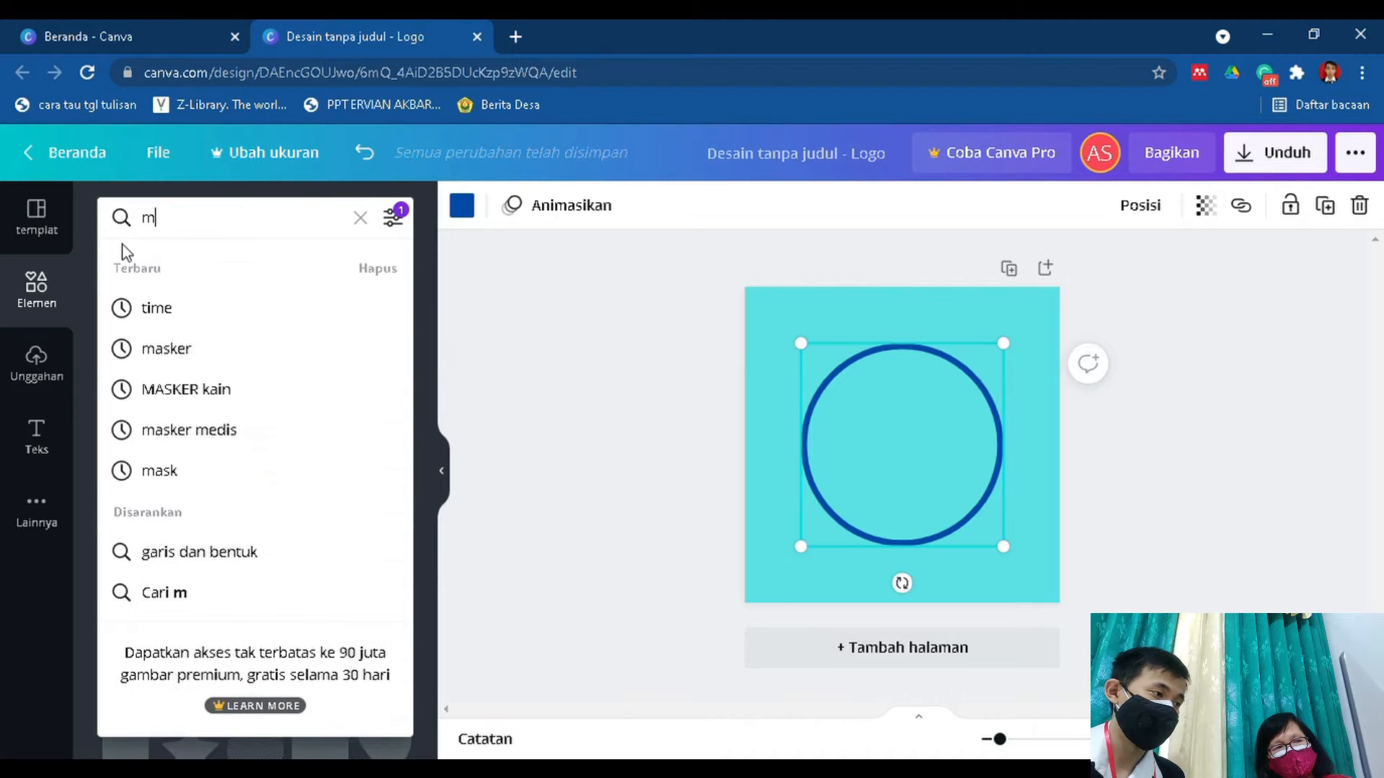
text(asker kain)
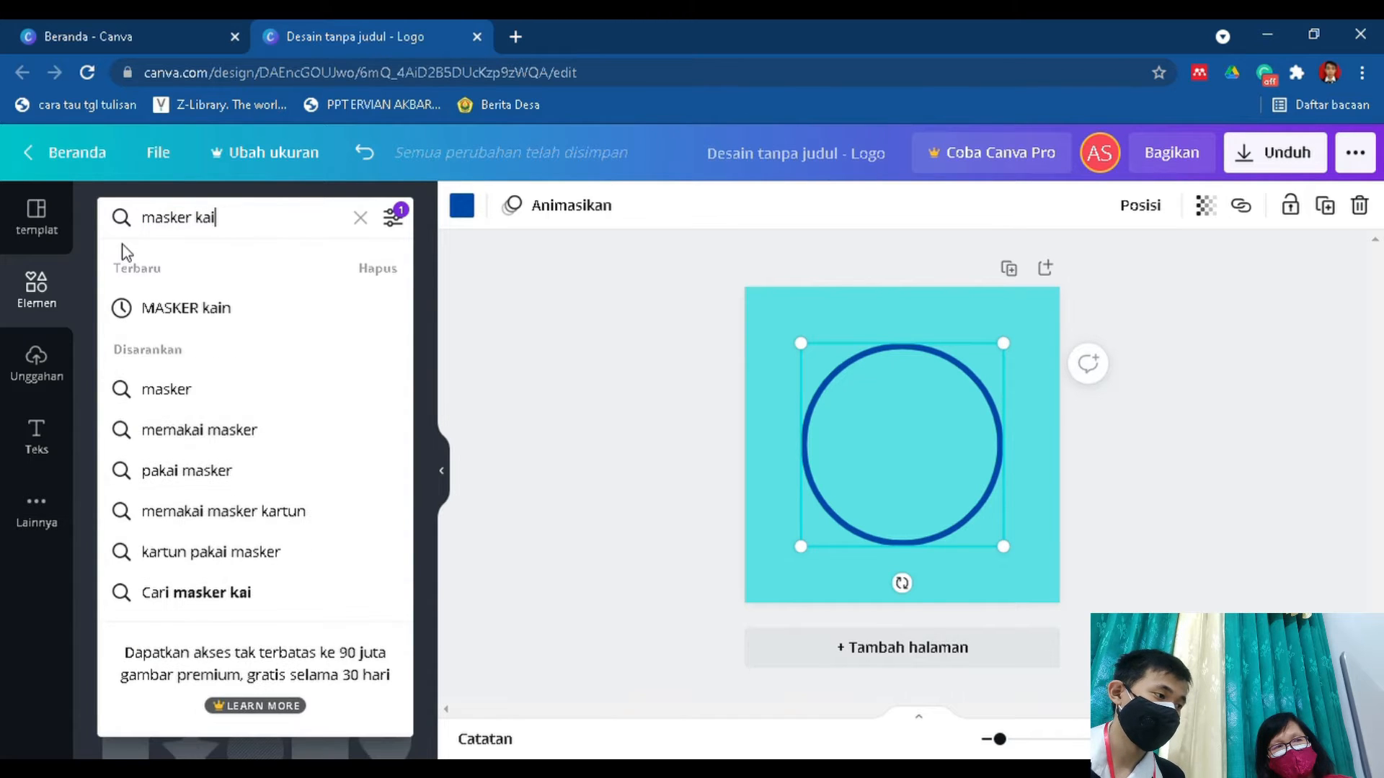
key(Return)
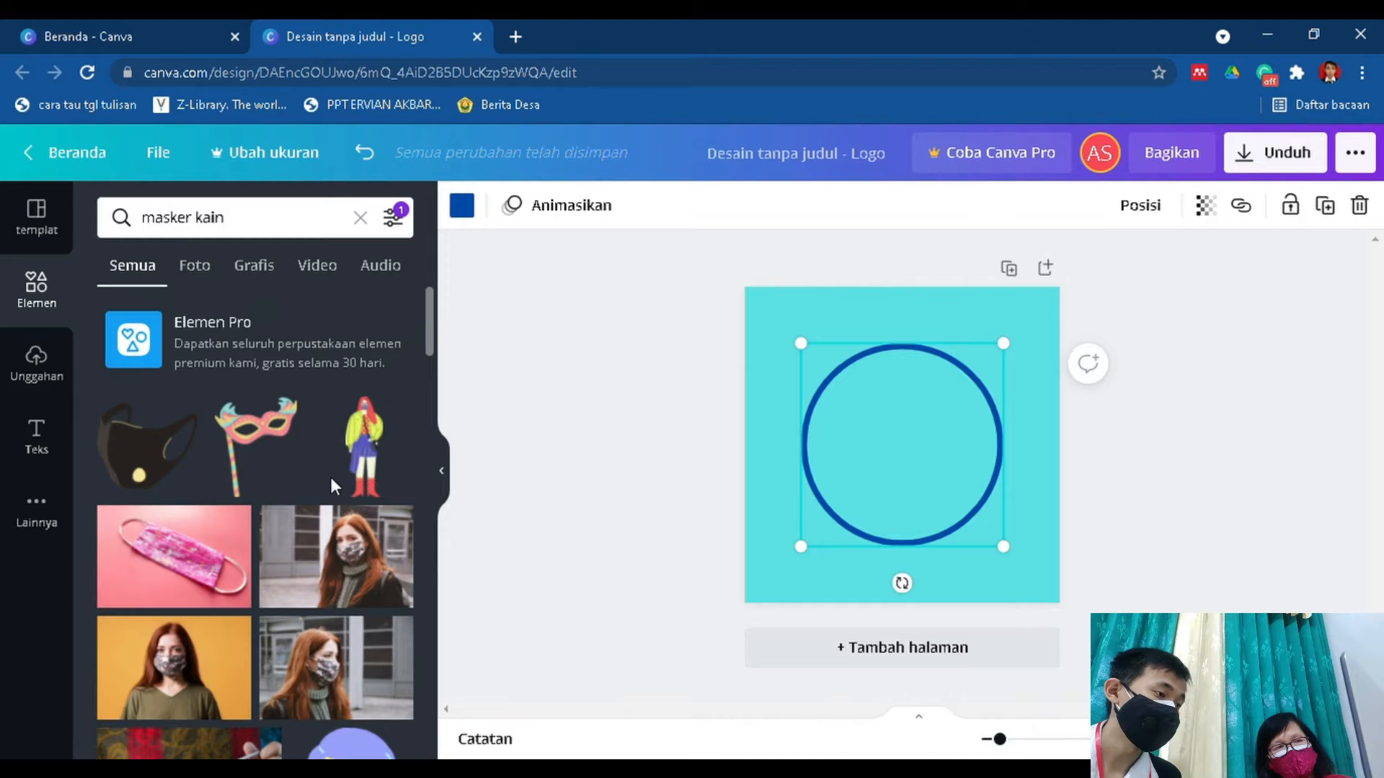
Browse the mask results, limit them to Grafis, and add the black cloth mask graphic to the page.
scroll(331, 472, down, 6)
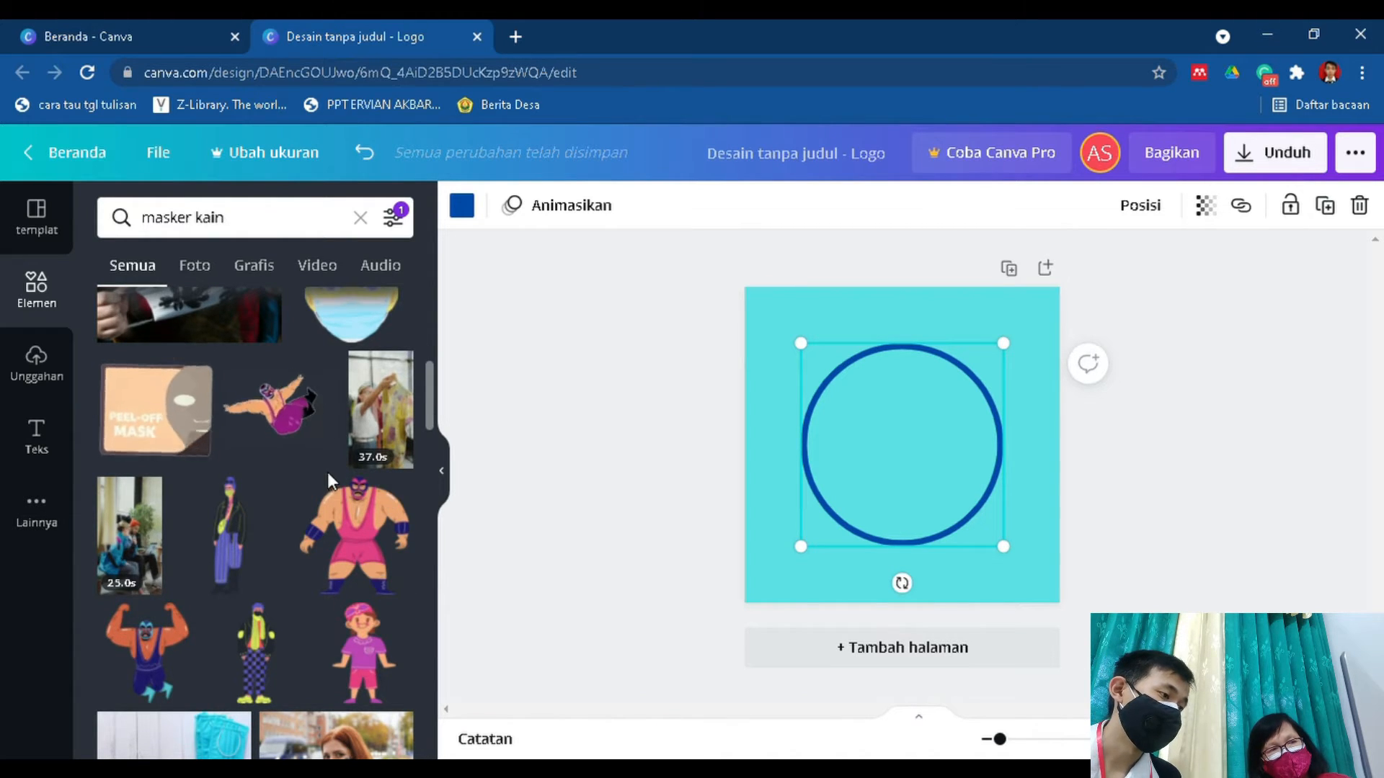
scroll(333, 483, up, 3)
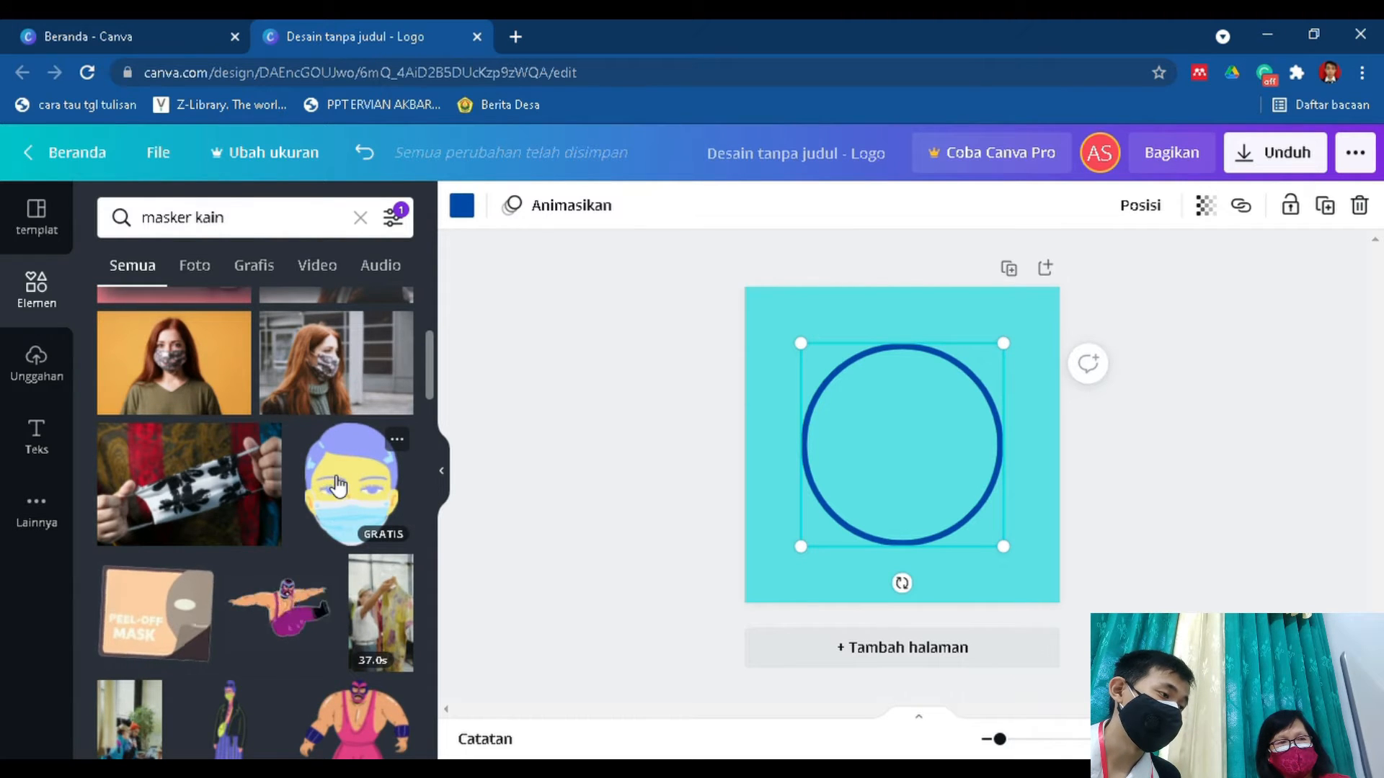
scroll(336, 485, up, 5)
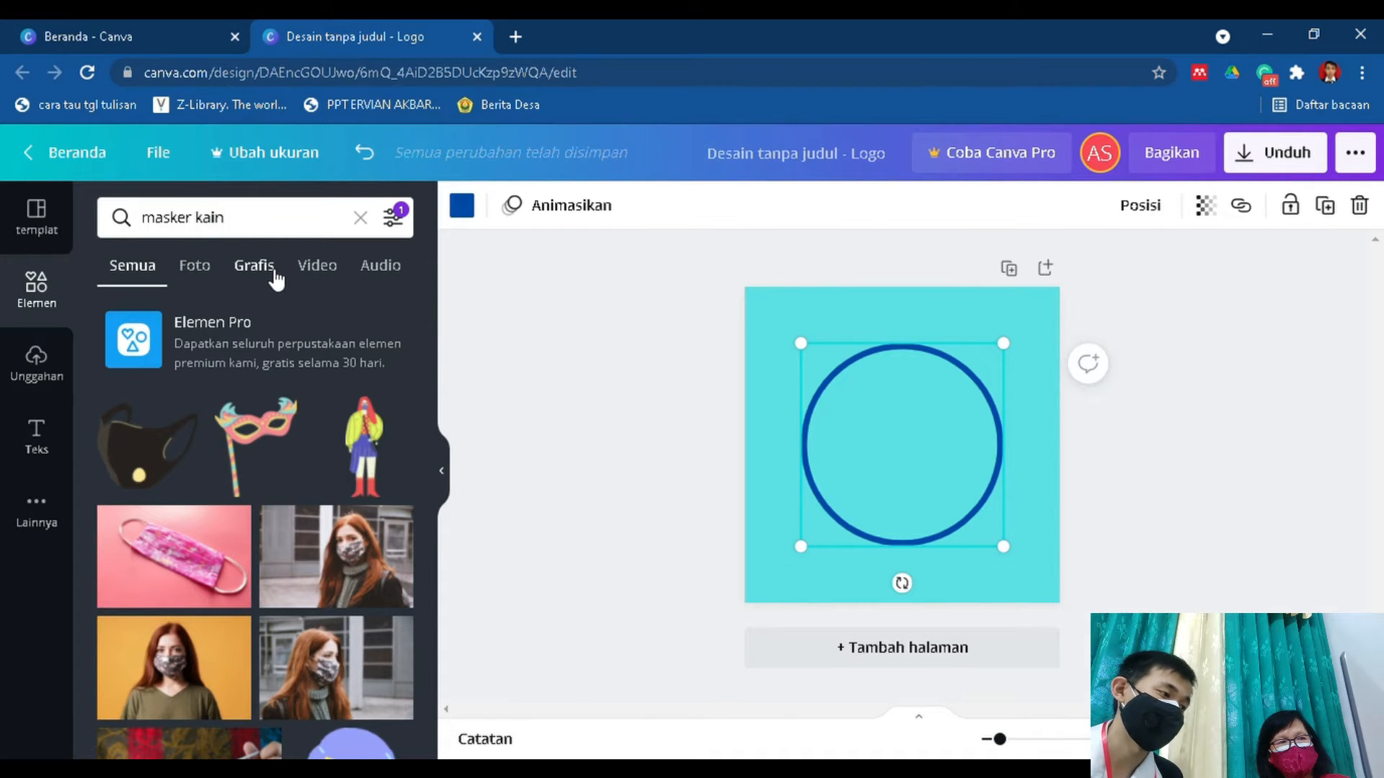
click(276, 280)
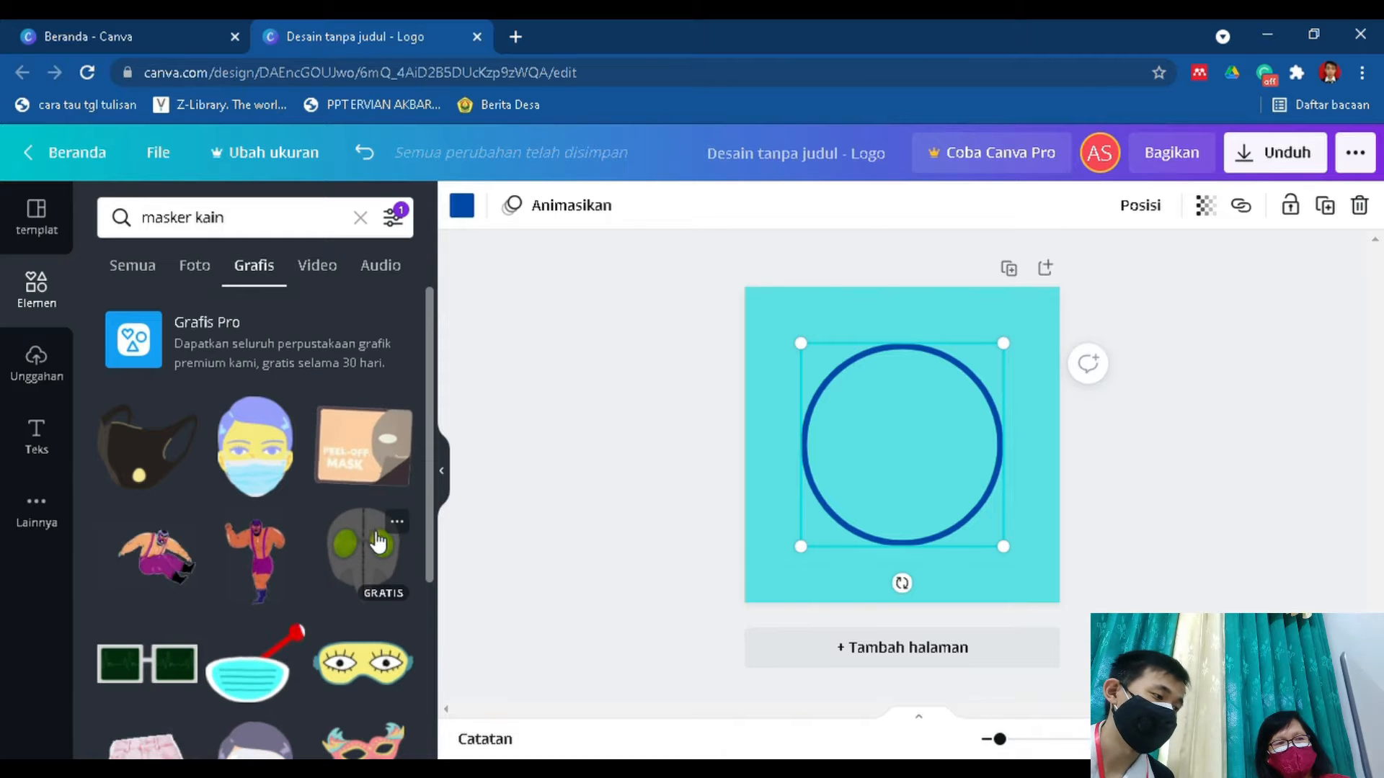
scroll(373, 539, down, 3)
scroll(384, 546, up, 3)
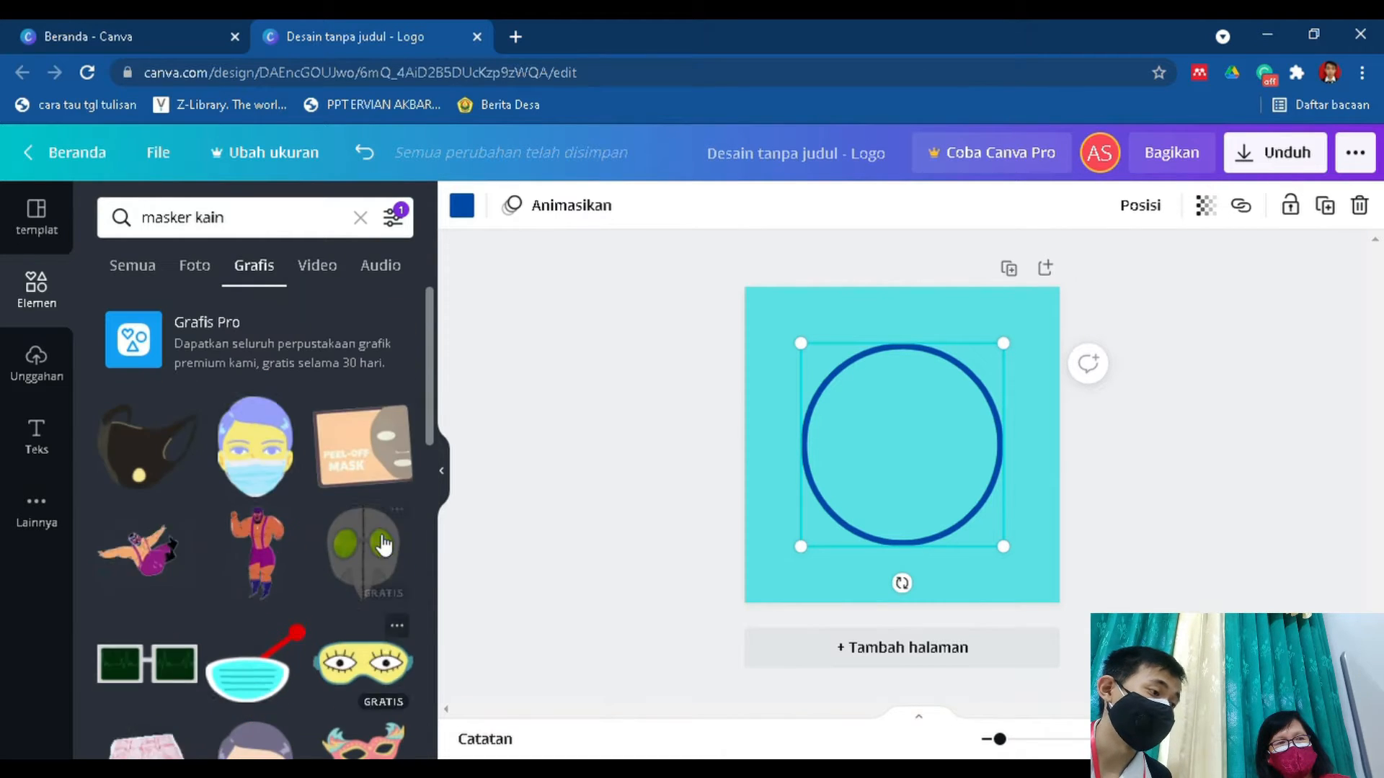
click(171, 456)
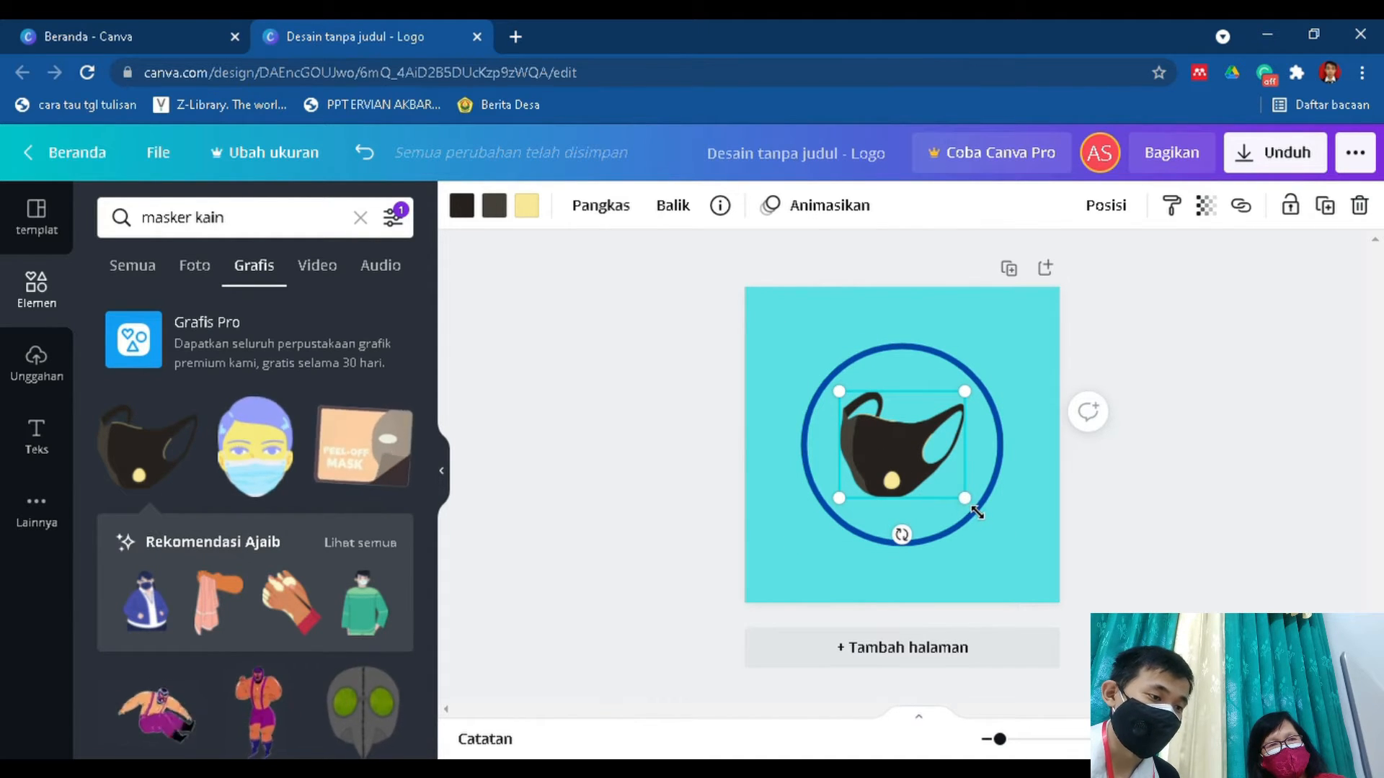
Enlarge the mask graphic slightly, keeping it centred inside the circle outline.
drag(980, 516, 995, 531)
drag(926, 488, 927, 488)
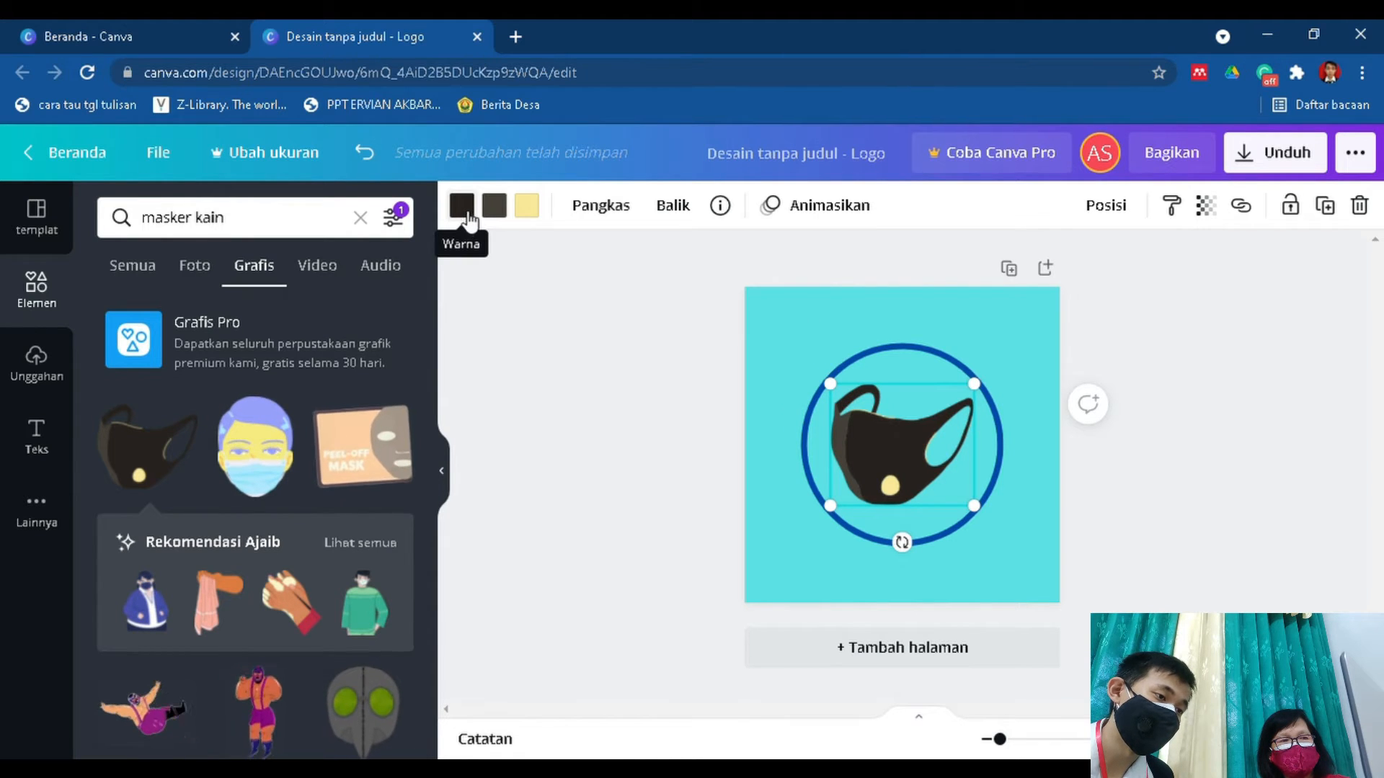
click(889, 357)
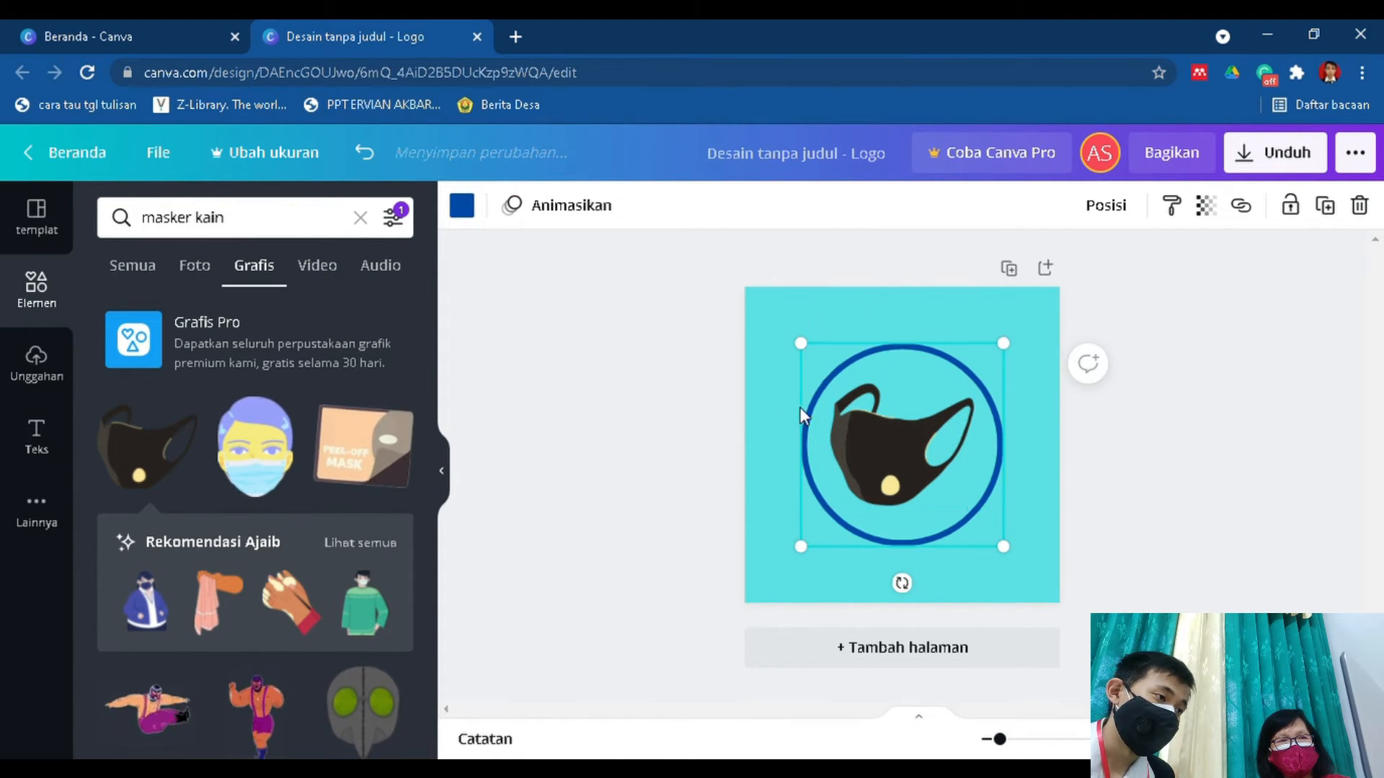
Change both the black and the dark grey colours of the mask graphic to dark blue #004aad.
click(892, 448)
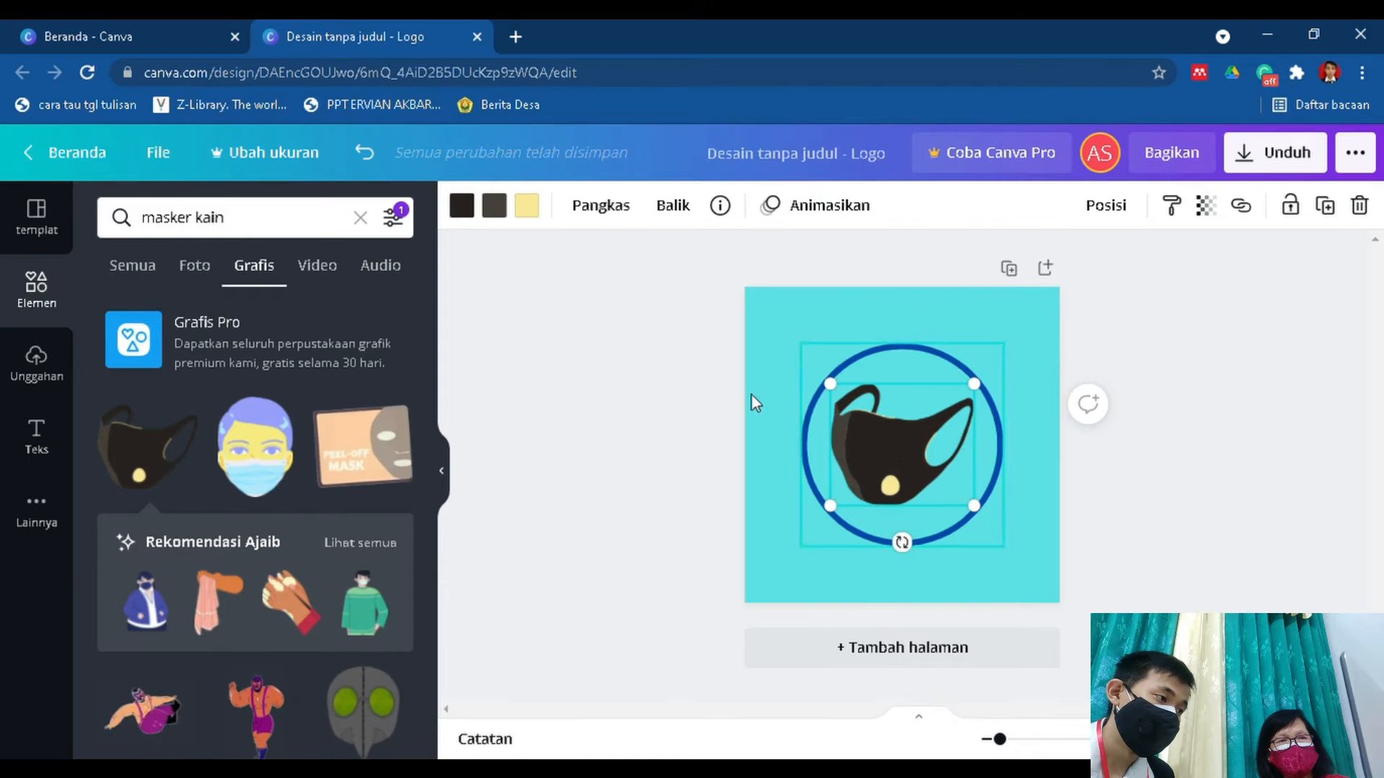
click(463, 209)
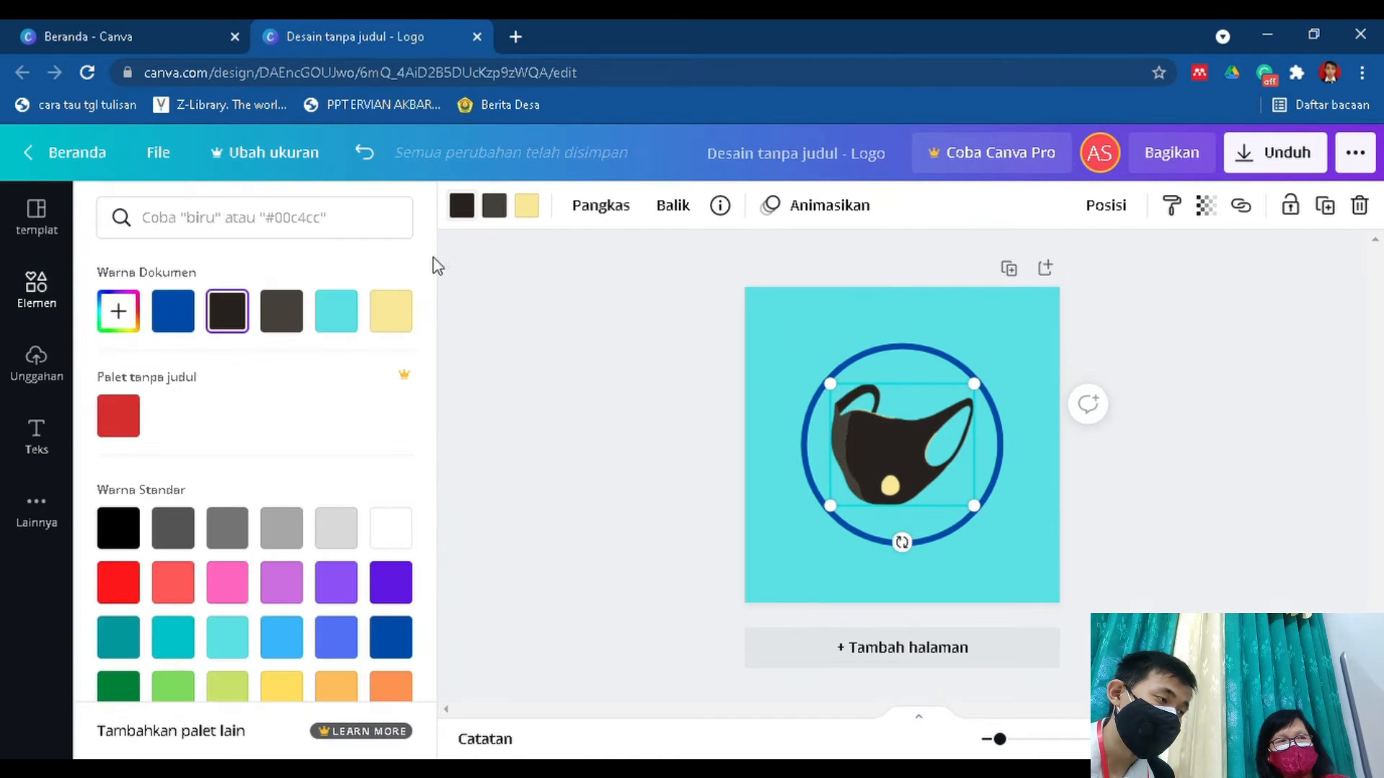
click(192, 322)
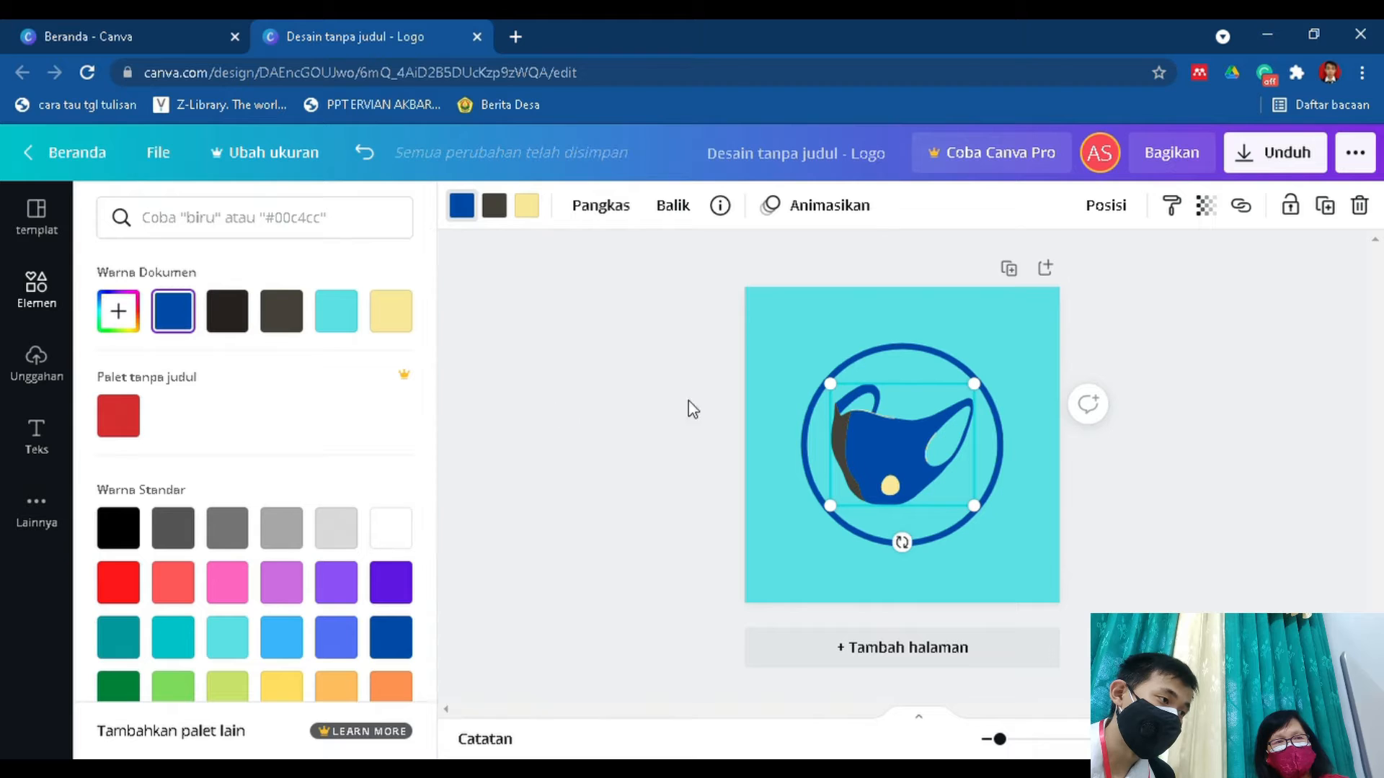
click(495, 208)
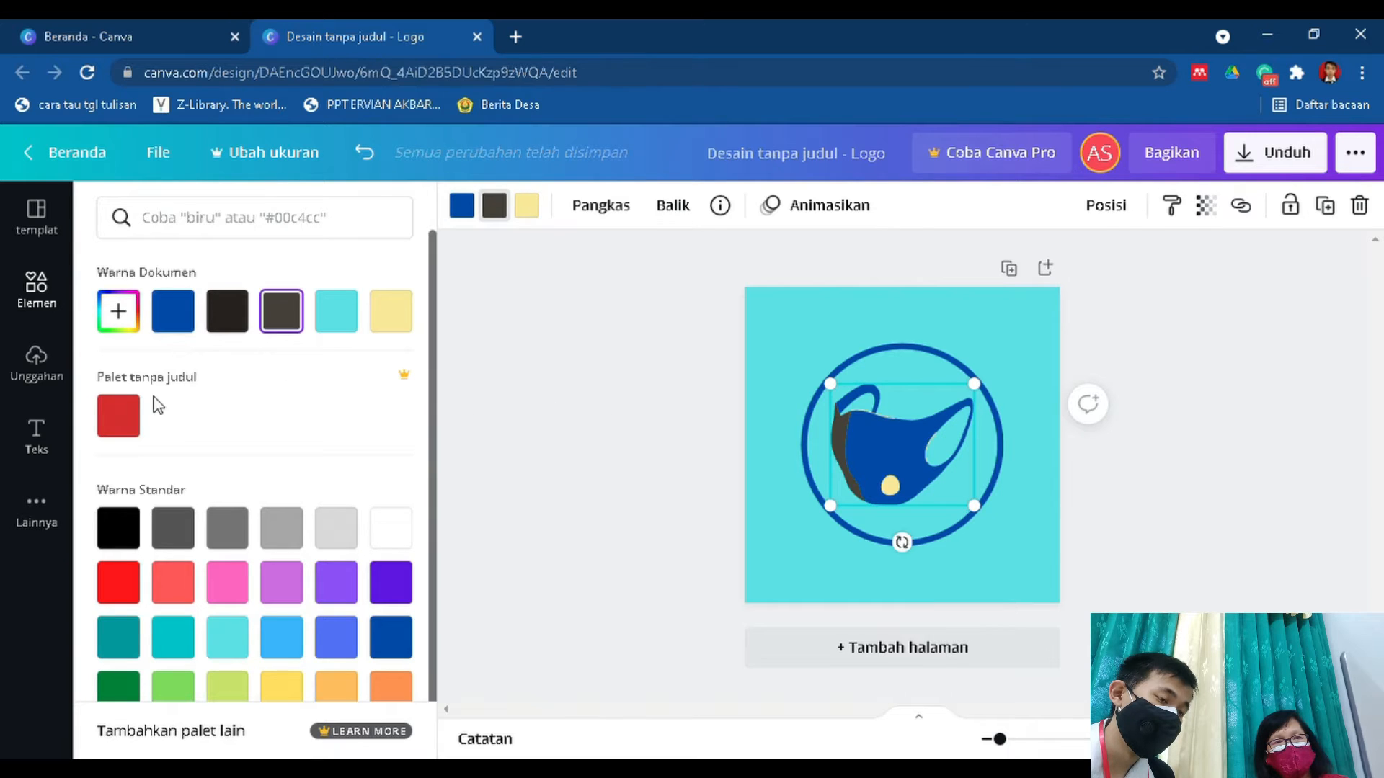
click(196, 322)
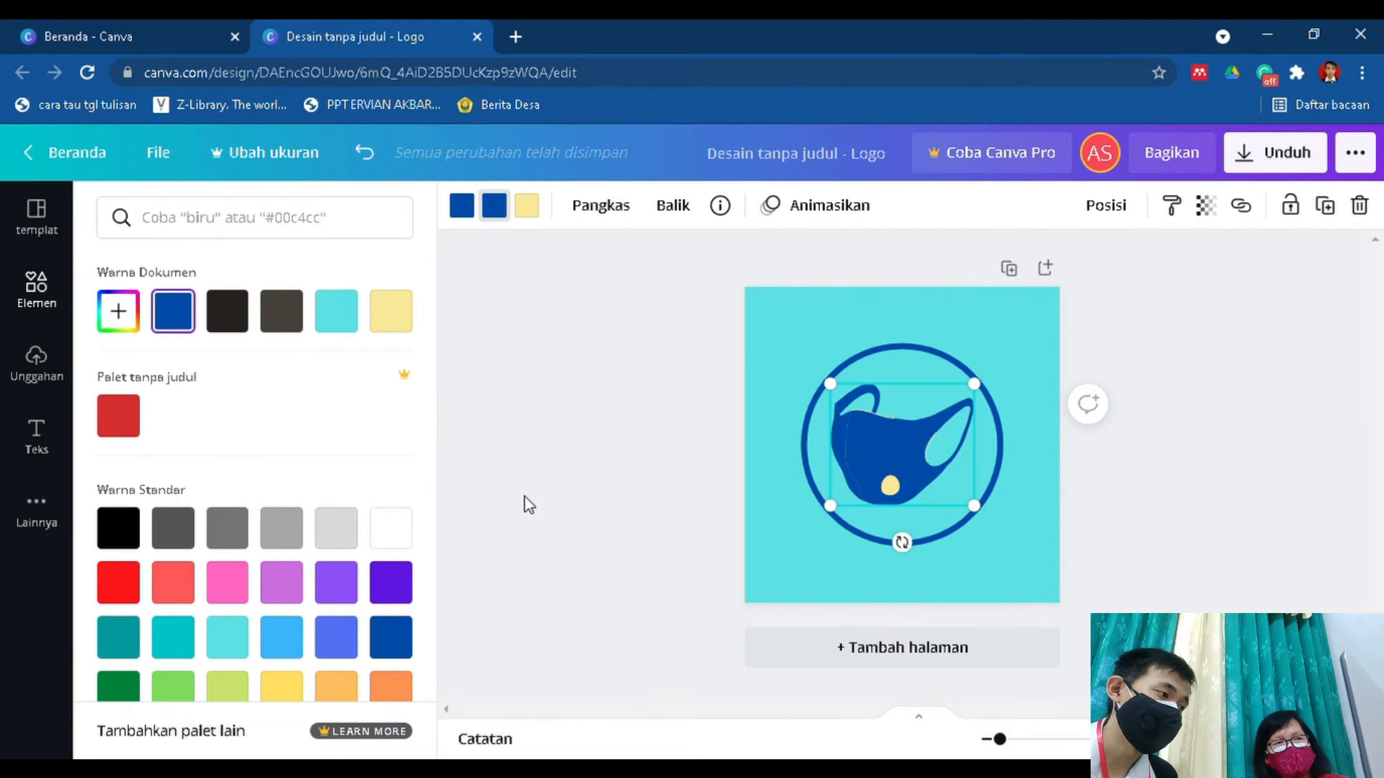
Add a heading to the page reading "UMKM JOY MASK".
click(44, 447)
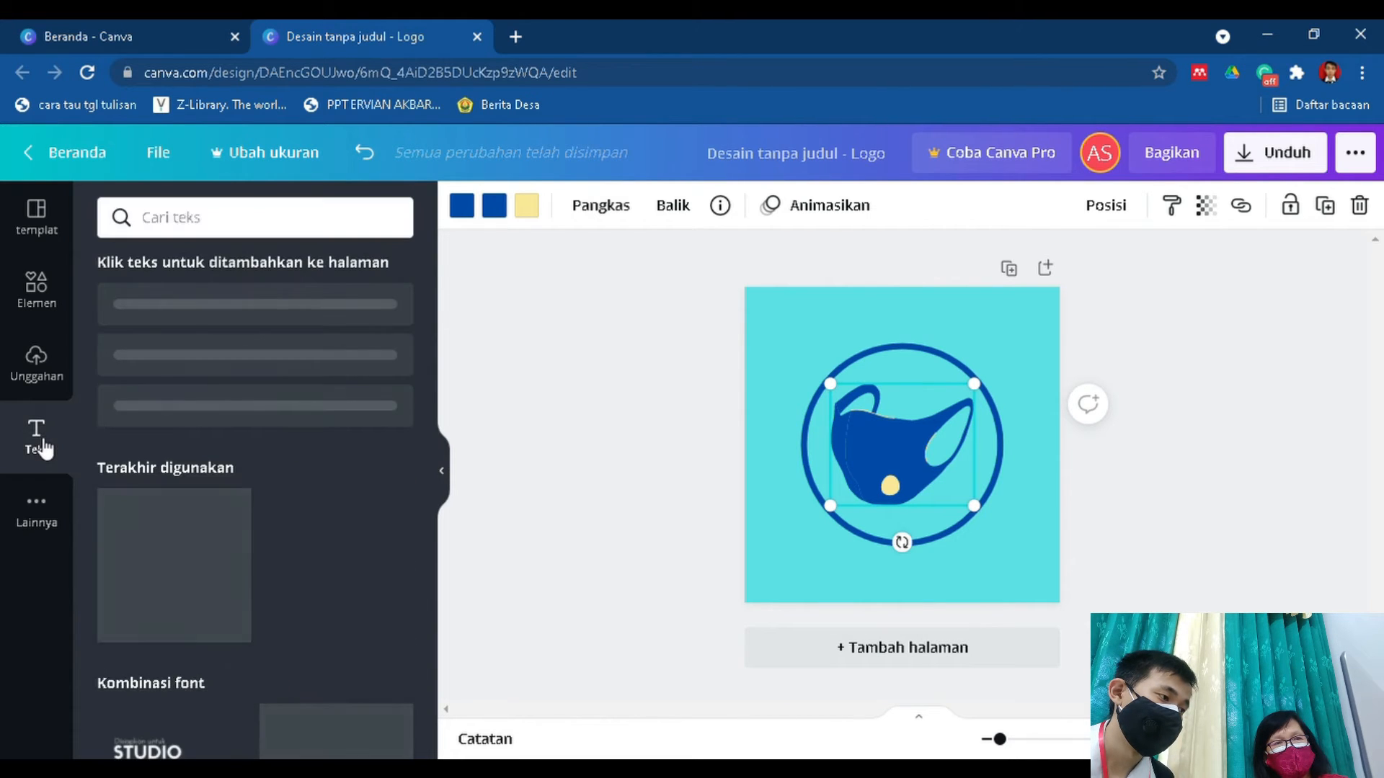
drag(287, 340, 343, 369)
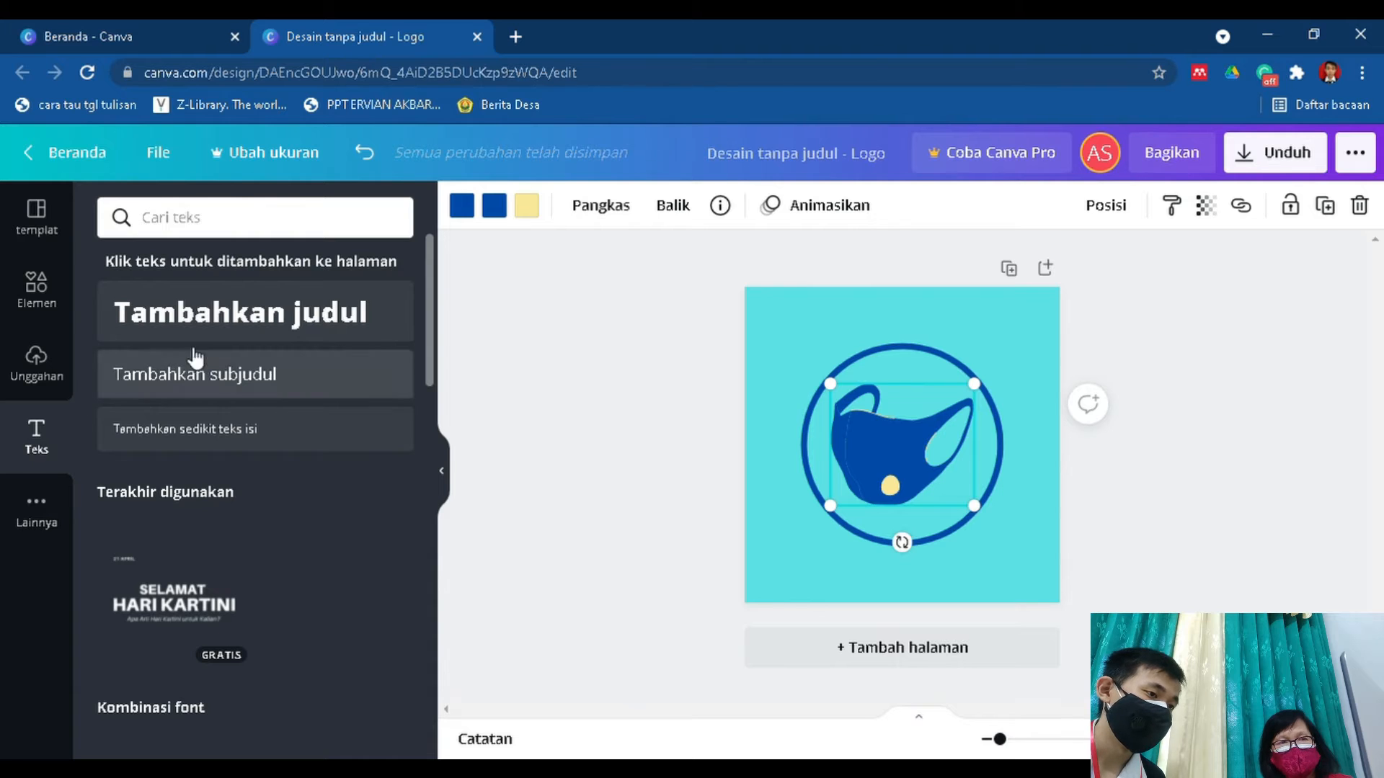
click(250, 317)
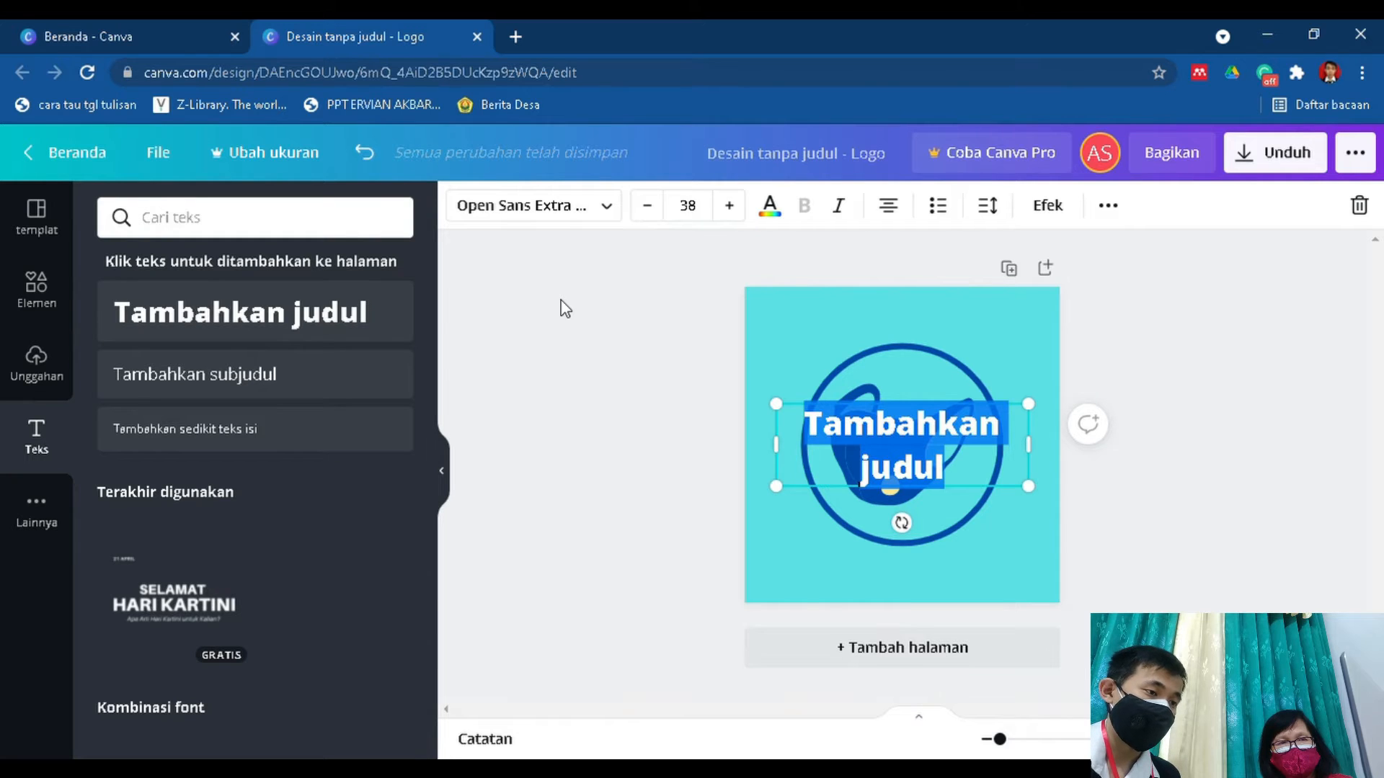
text(UKM)
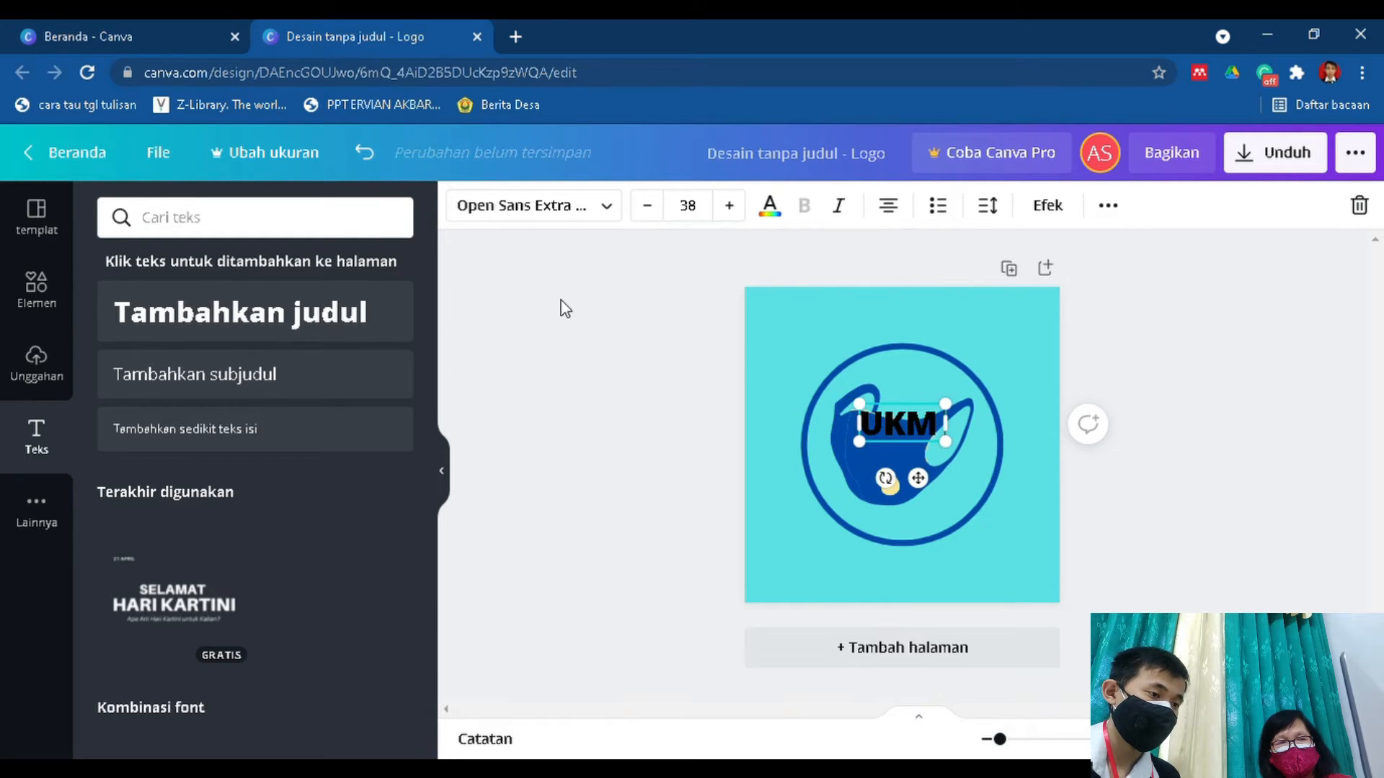
key(BackSpace)
key(BackSpace)
text(MKM)
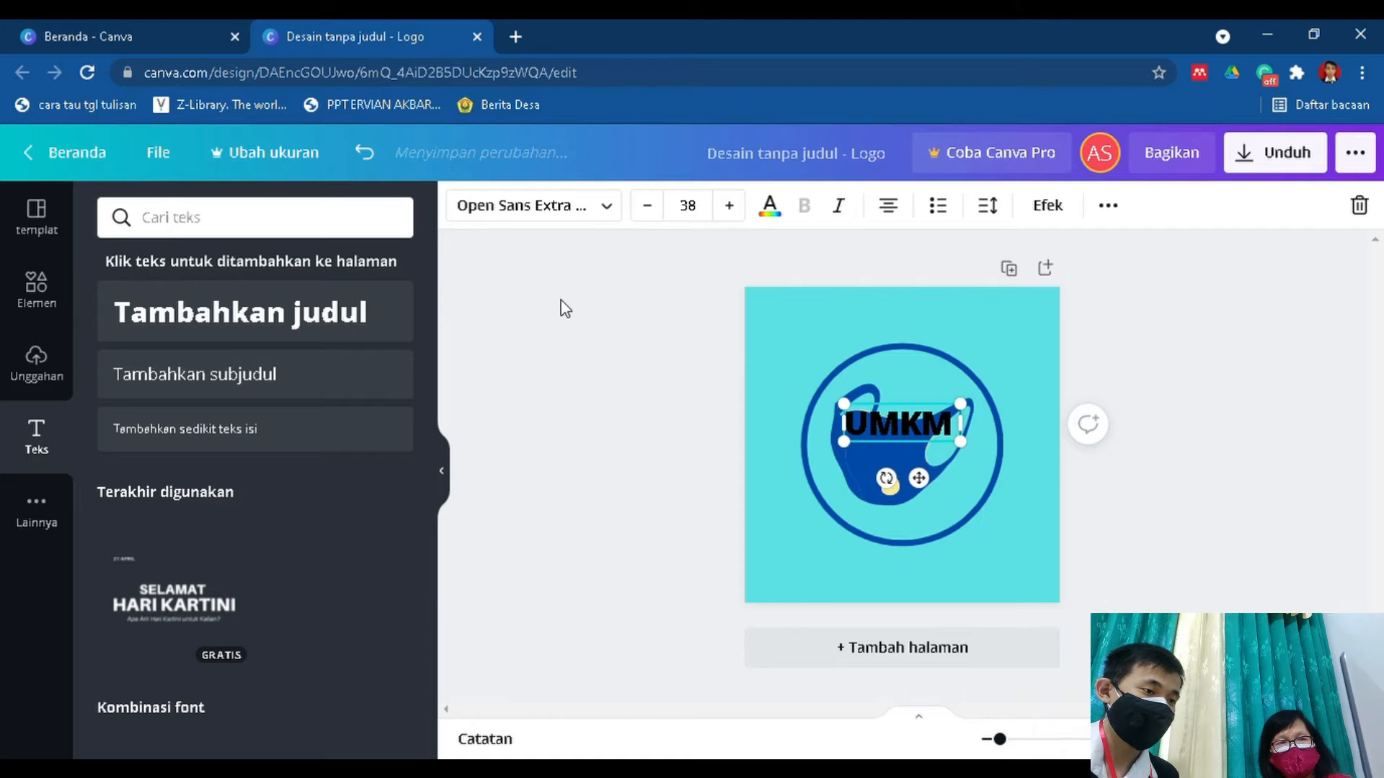
text( JOY MASK)
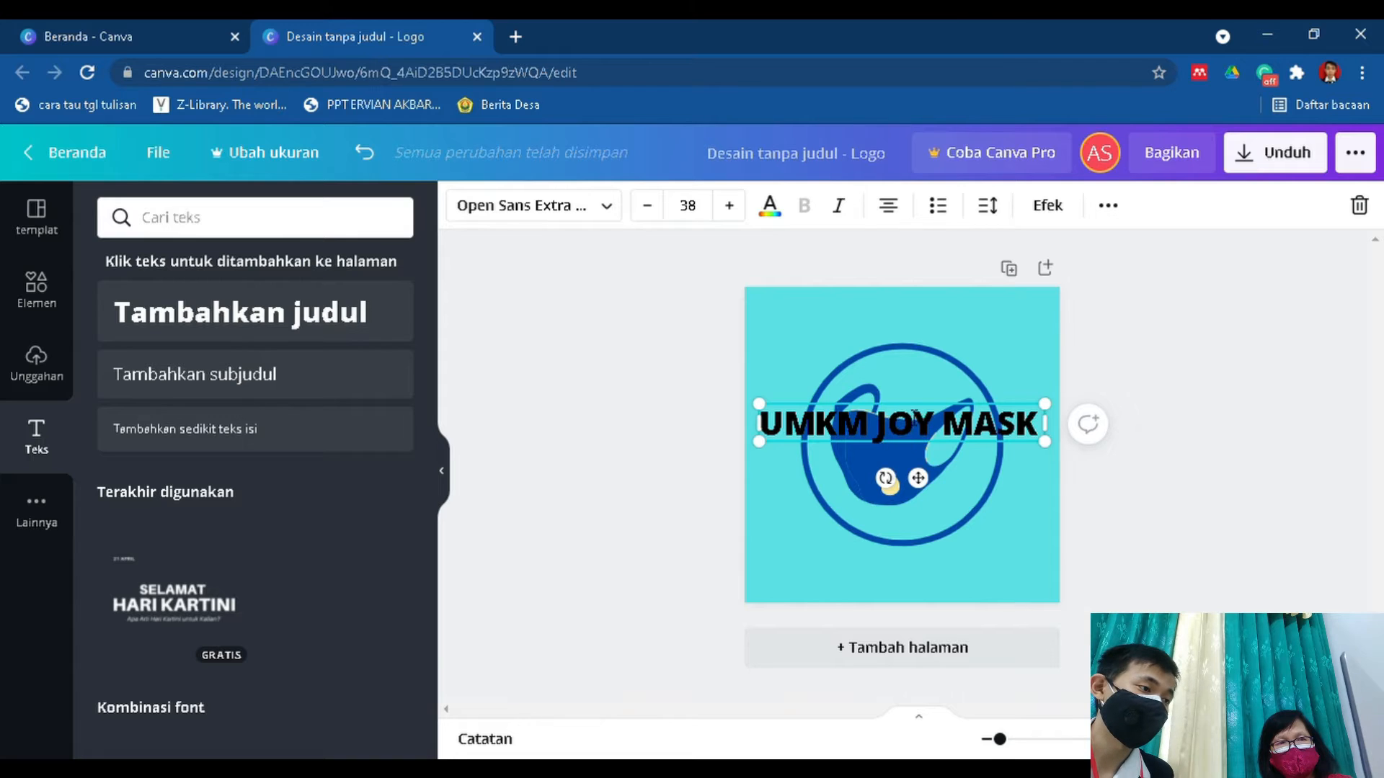
Set the heading in the Gagalin font and dark blue, and move it up to the circle's upper edge.
click(588, 216)
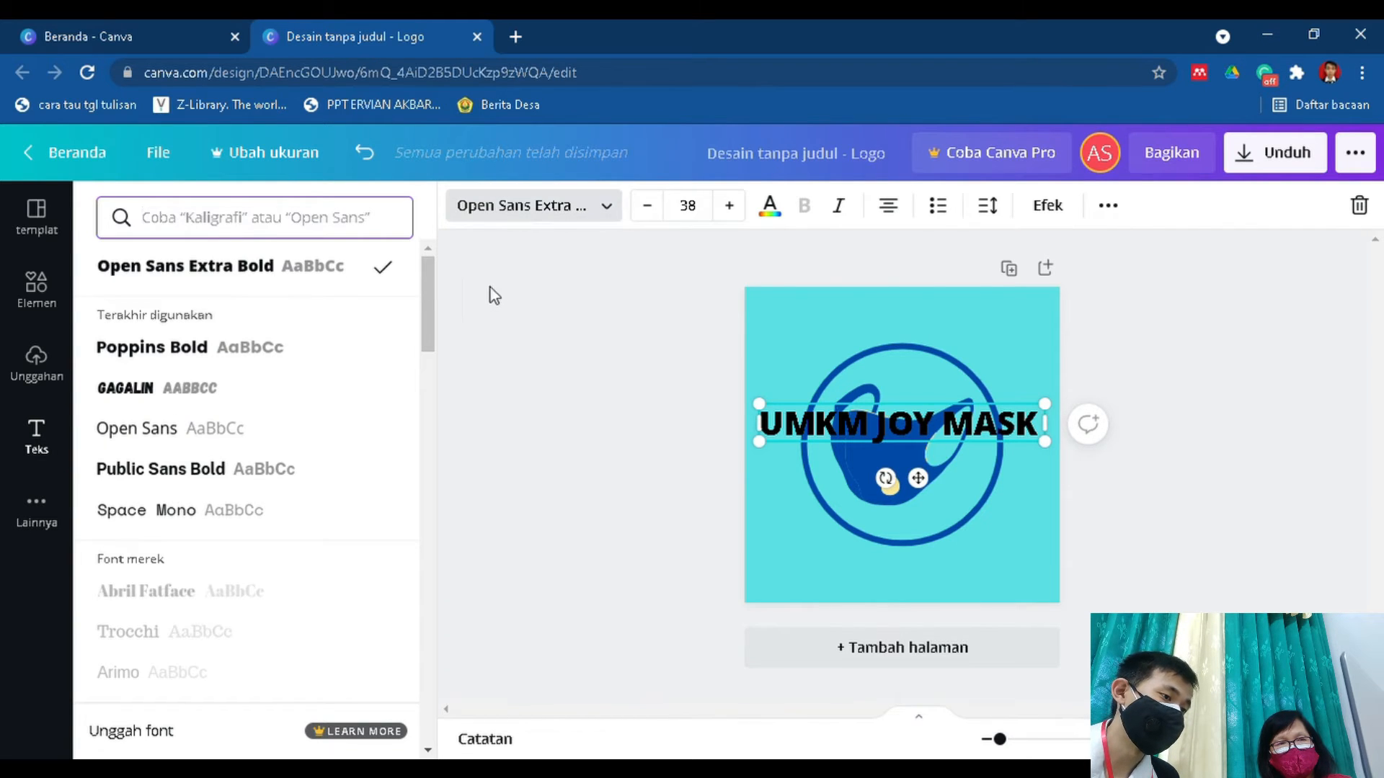
click(265, 391)
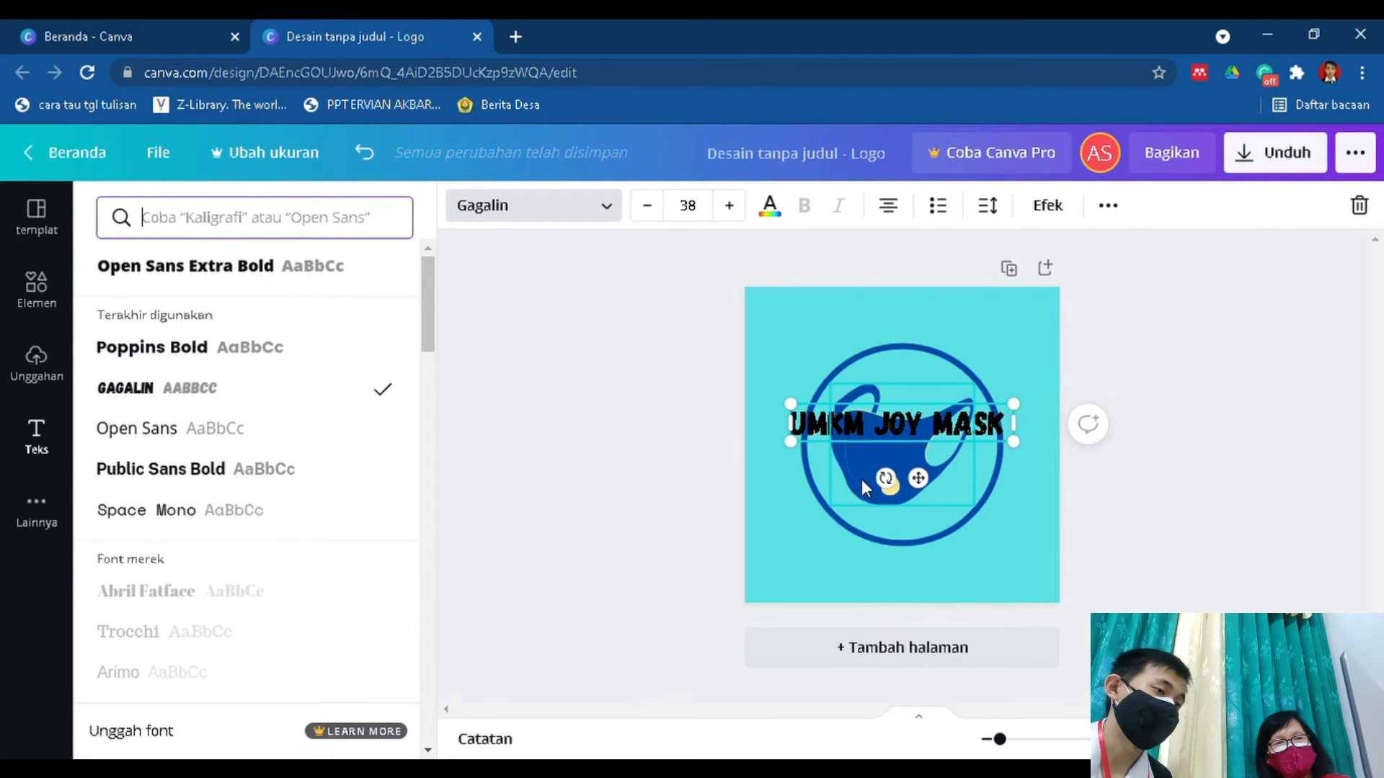
click(769, 209)
click(240, 321)
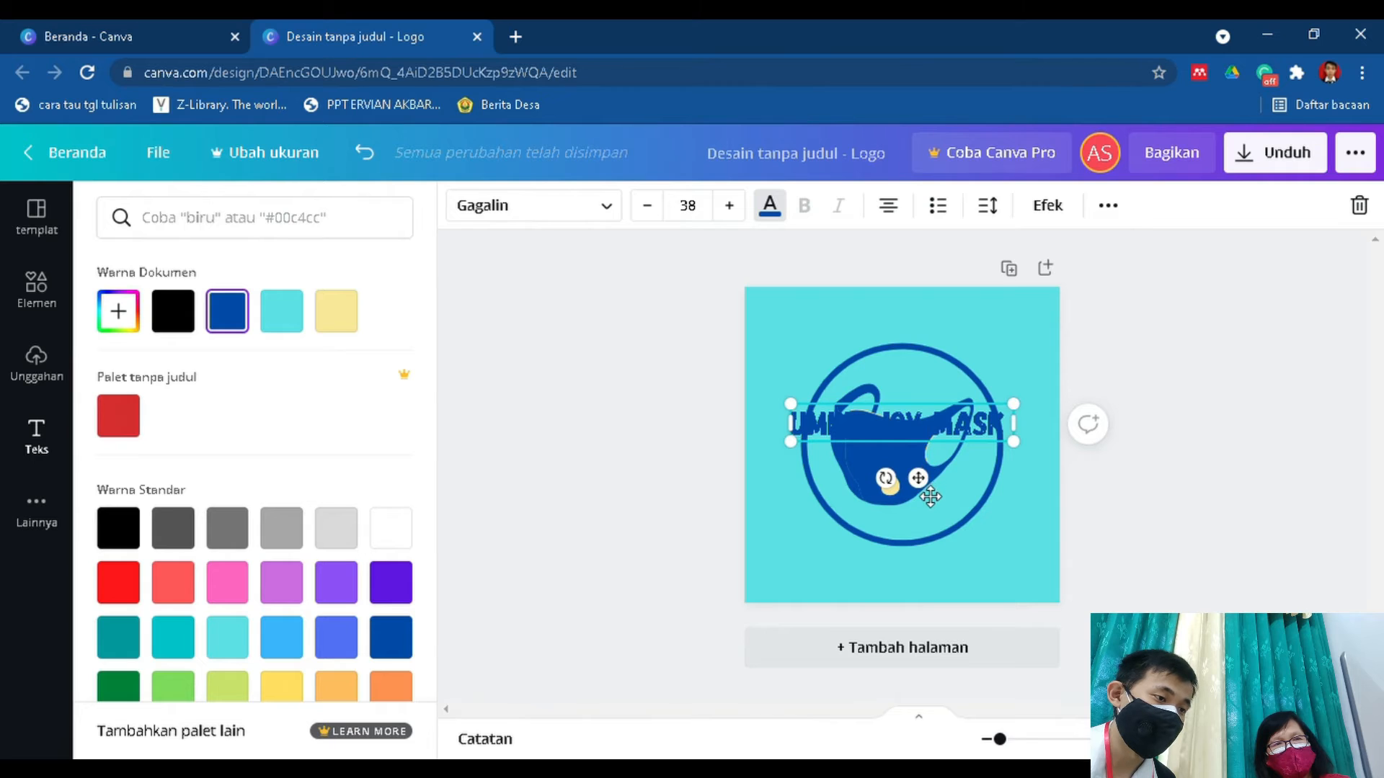
drag(930, 479, 934, 443)
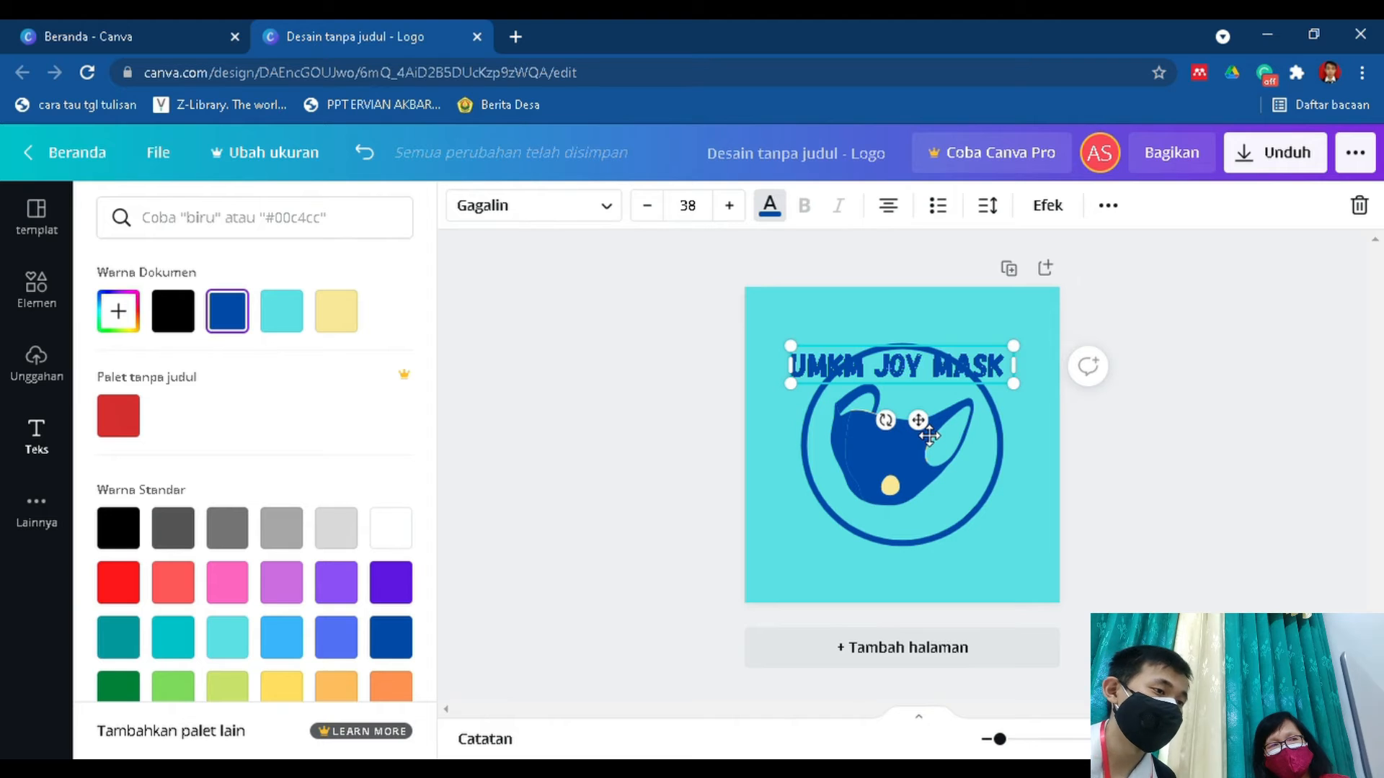
Apply the Lengkungkan shape effect to the heading and nudge it up to follow the top of the circle outline.
click(1045, 208)
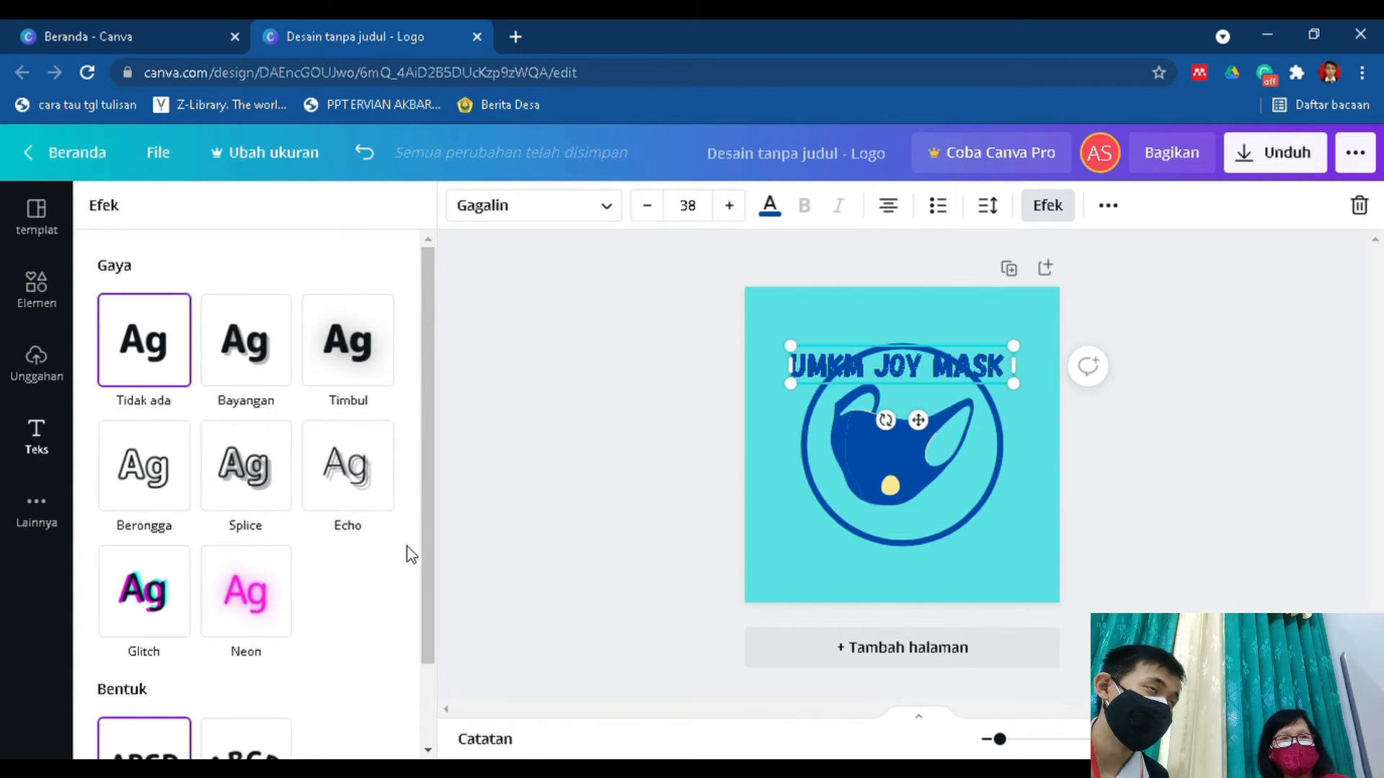
scroll(410, 555, down, 1)
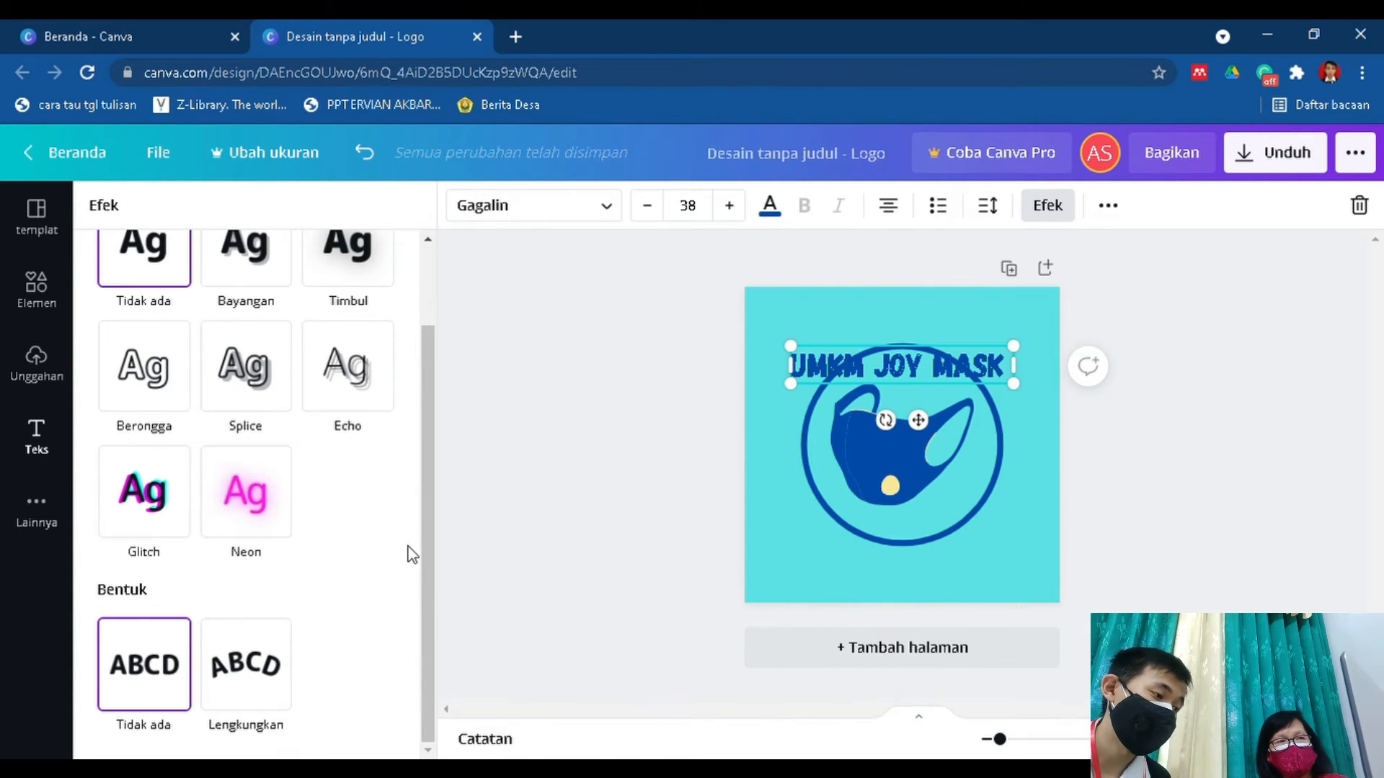
click(285, 657)
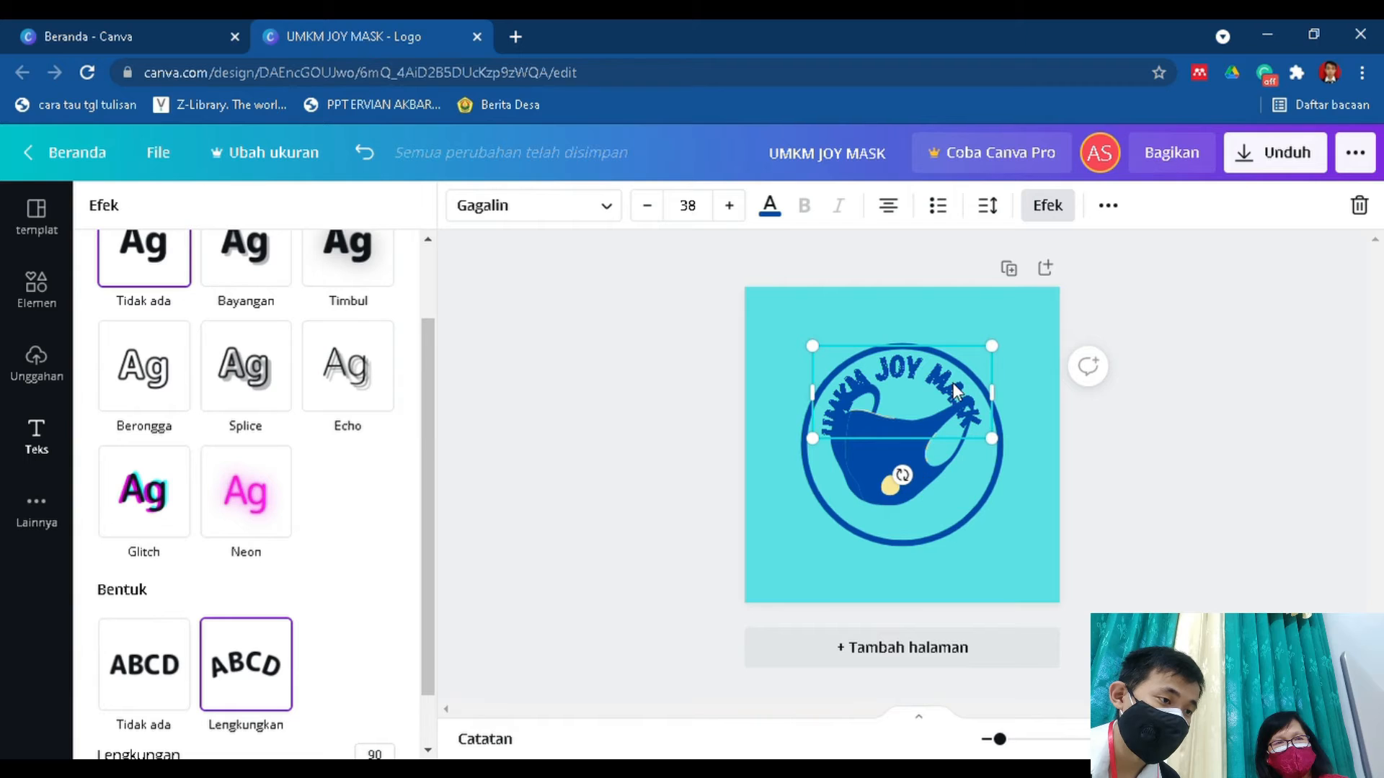
drag(928, 384, 943, 387)
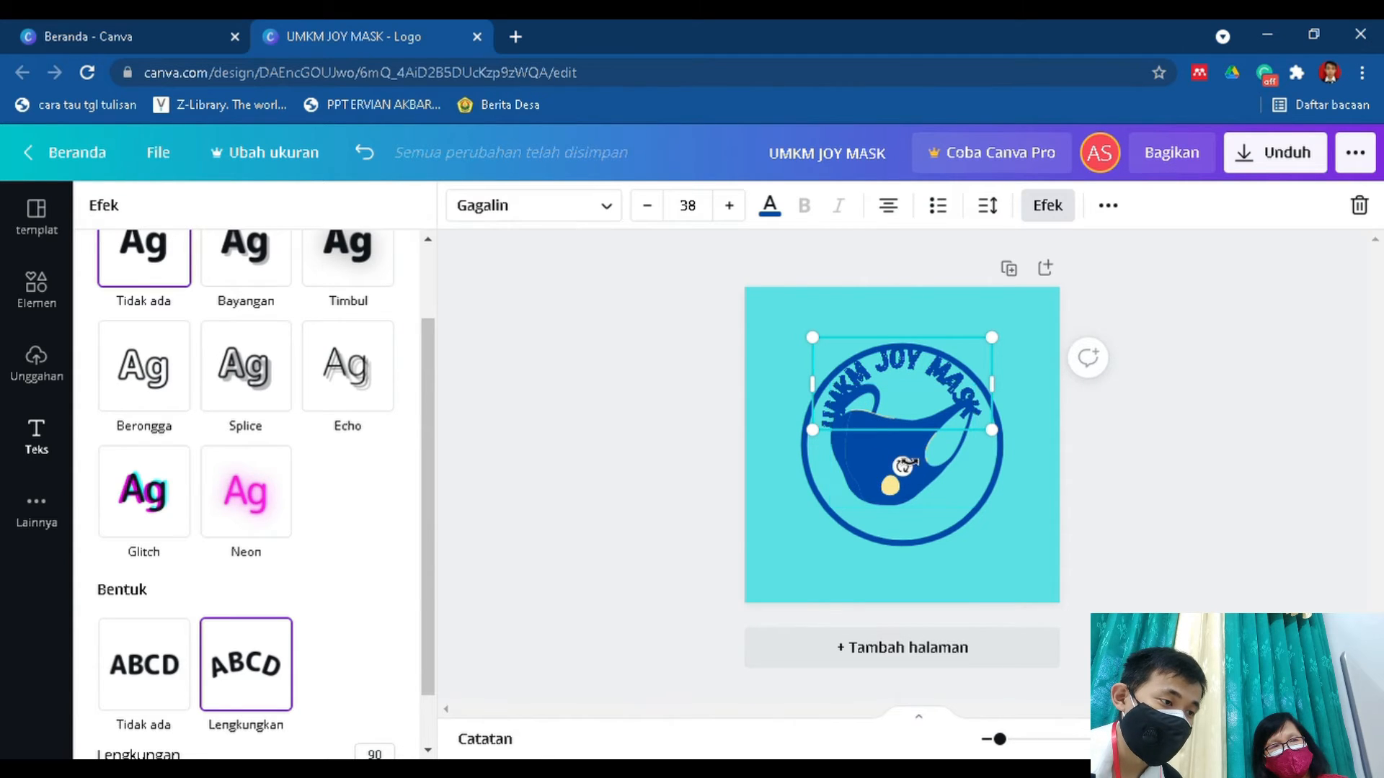
Shrink the mask graphic slightly and recentre it inside the circle outline.
click(859, 460)
mouse_move(830, 383)
mouse_down()
mouse_move(859, 421)
mouse_move(846, 397)
mouse_up()
drag(914, 450, 924, 448)
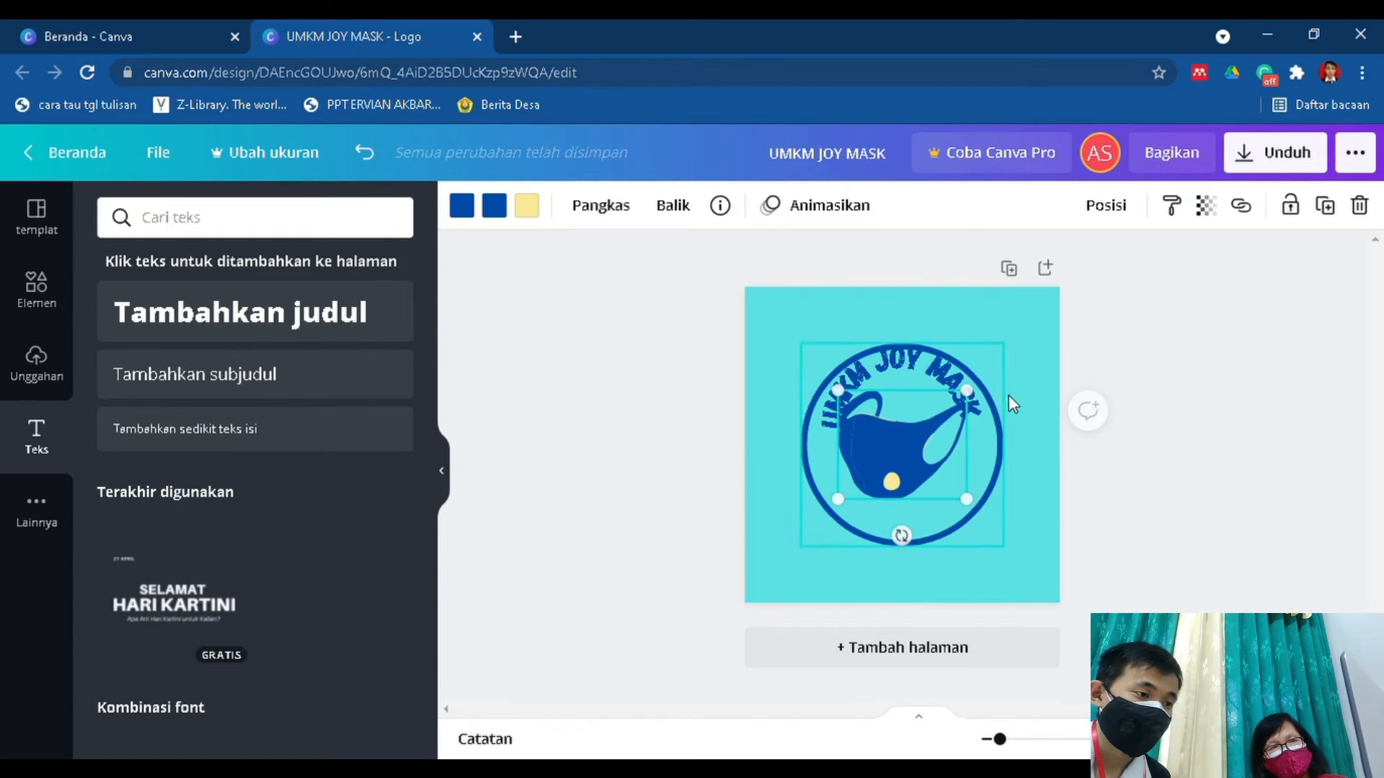
Duplicate the curved UMKM JOY MASK text and place the copy below the mask, centred across the circle's lower edge.
click(926, 375)
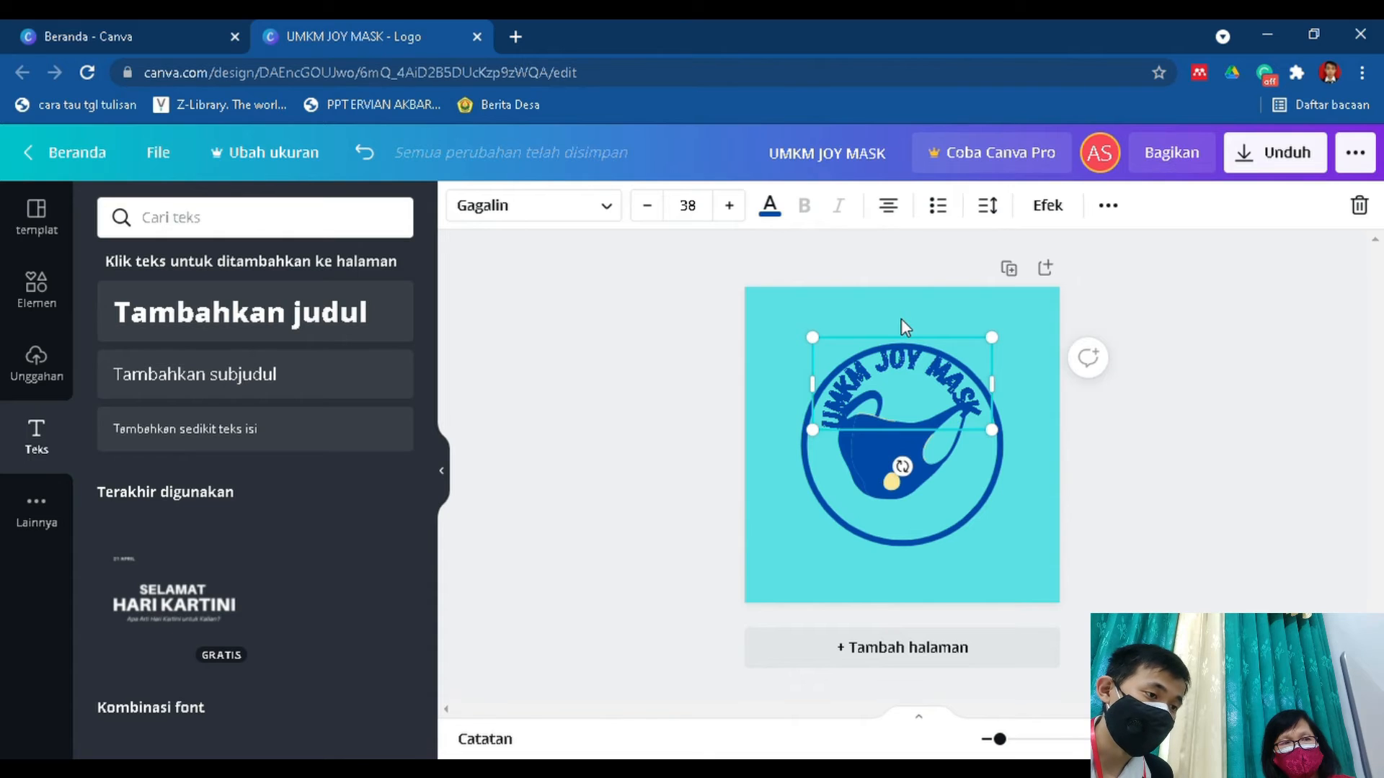
key(ctrl+d)
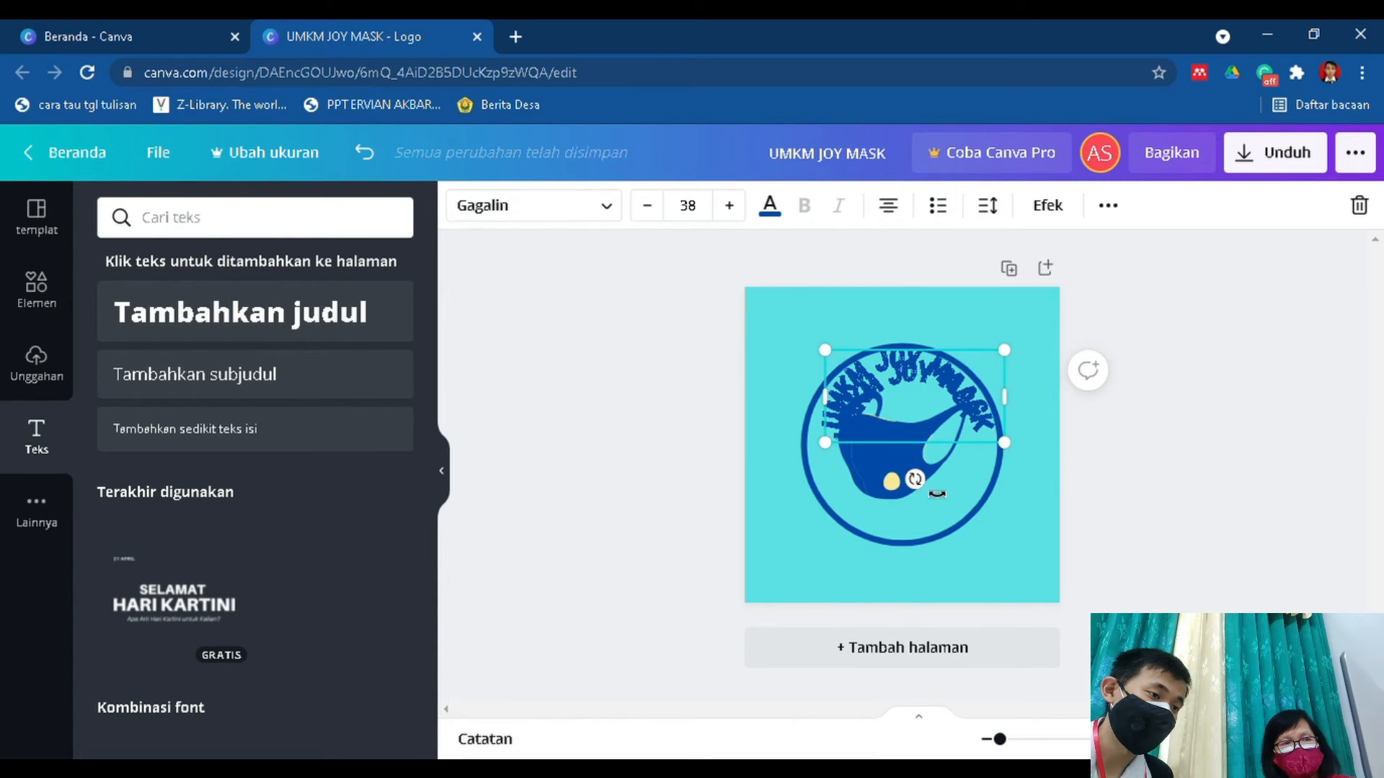
drag(935, 443, 929, 573)
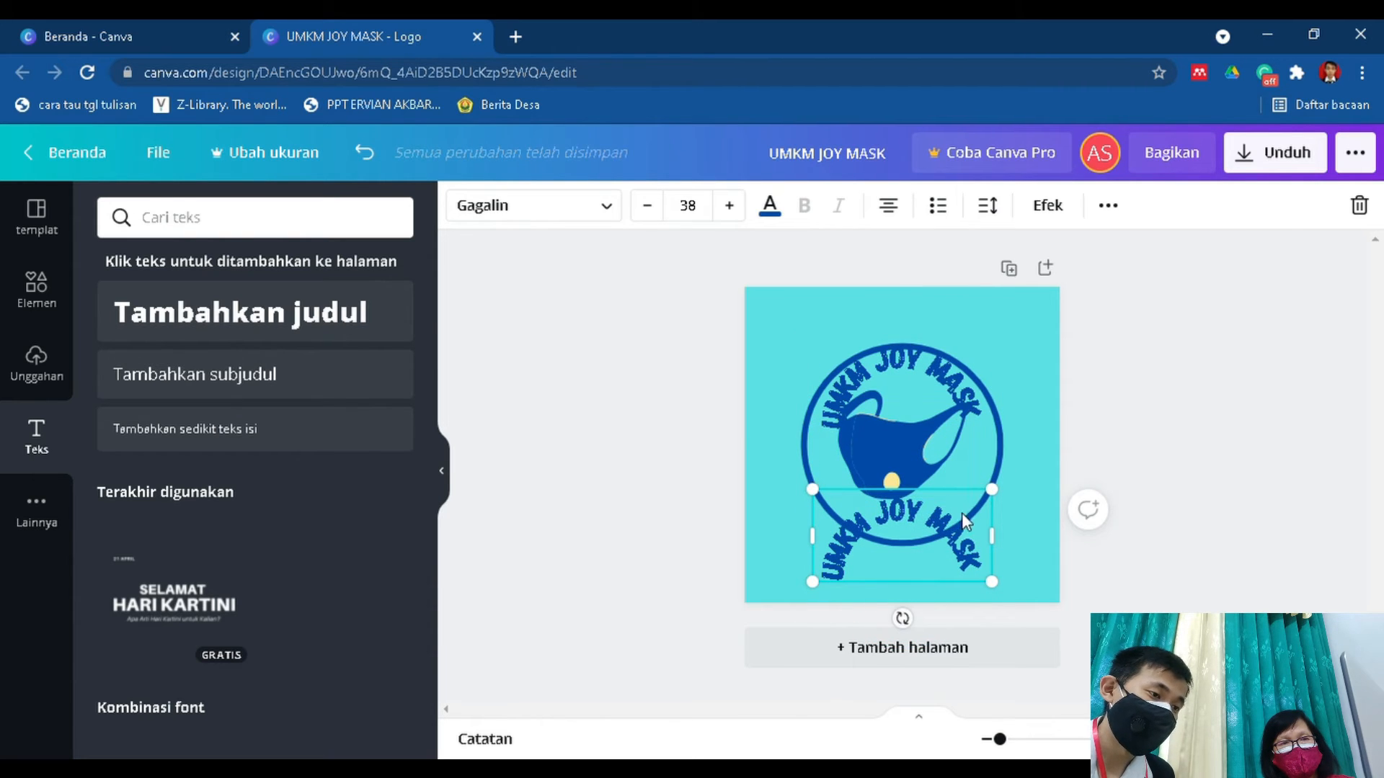
Replace the wording of the lower text copy with "BONDOWOSO,JAWA TIMUR".
click(902, 523)
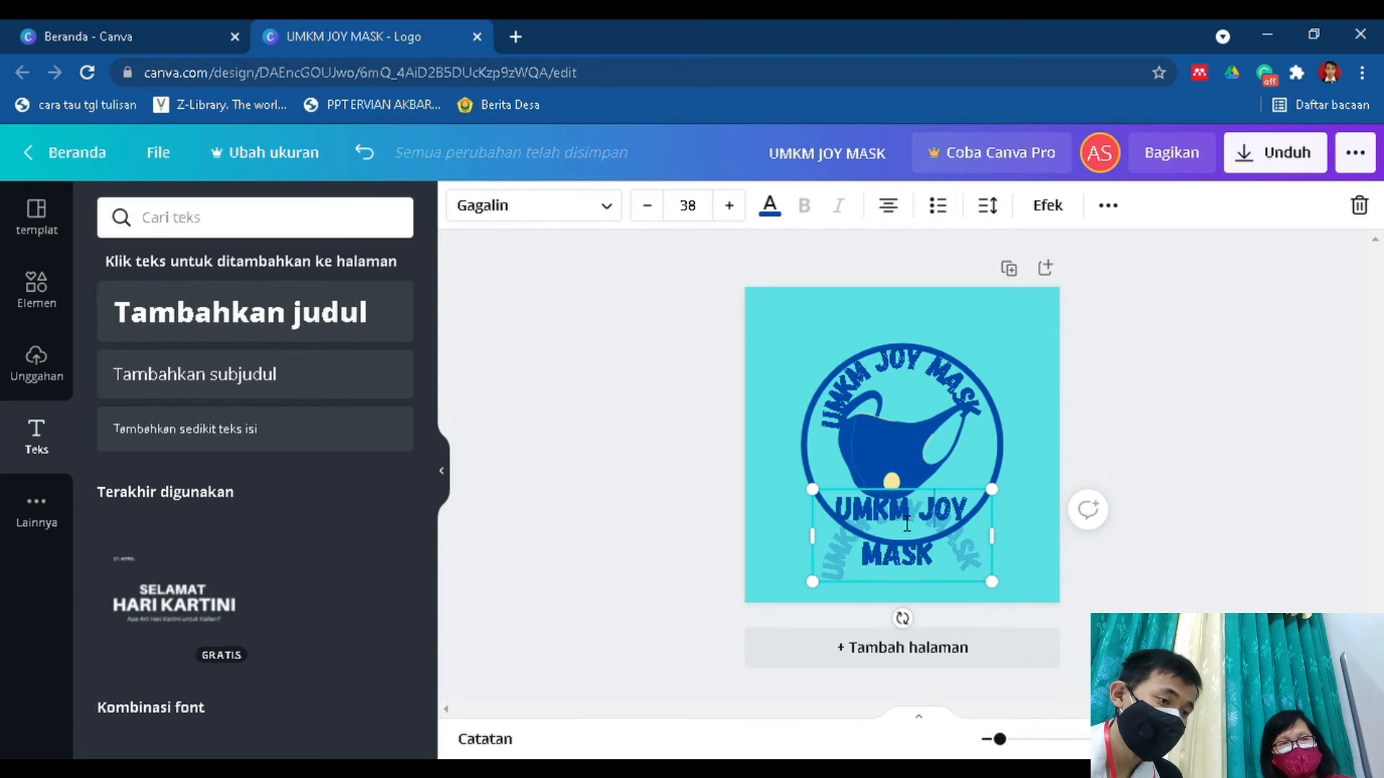
drag(944, 559, 836, 515)
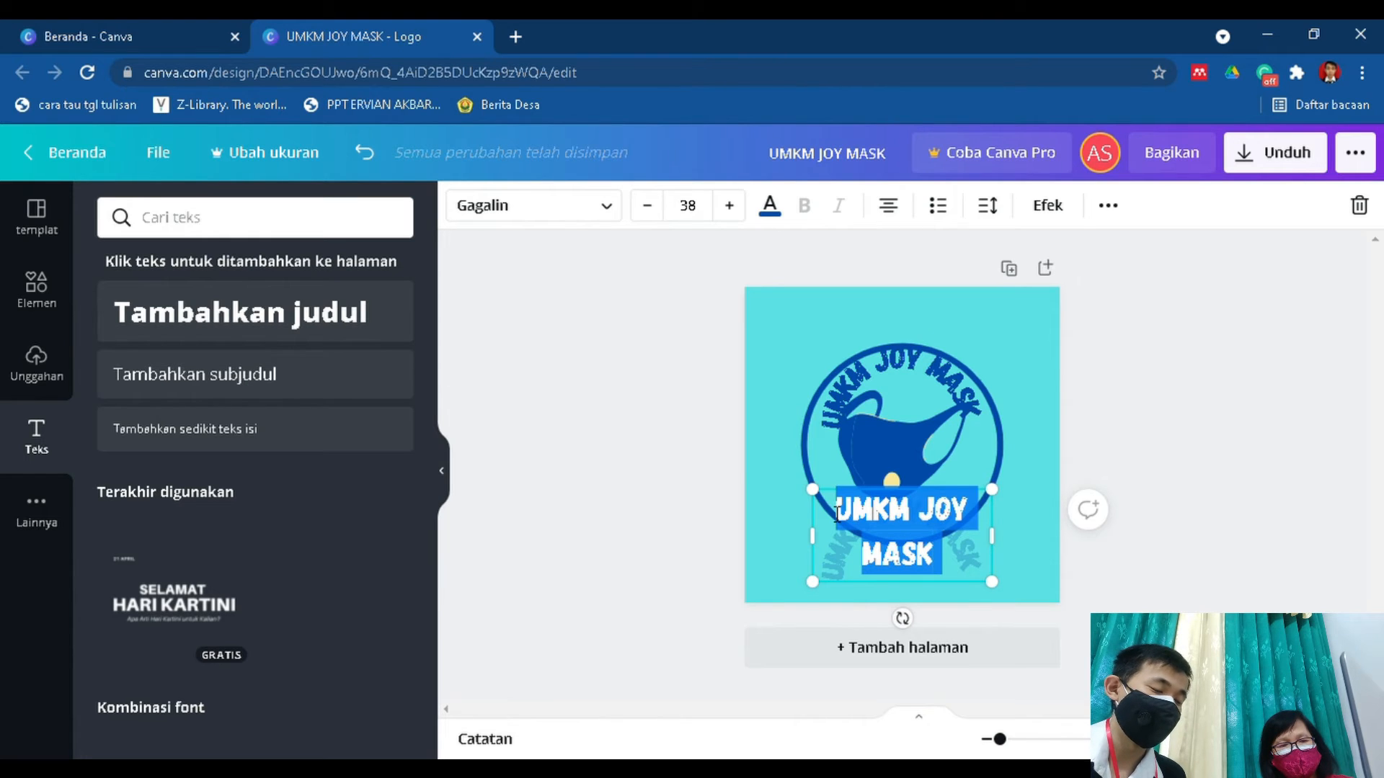
text(BO)
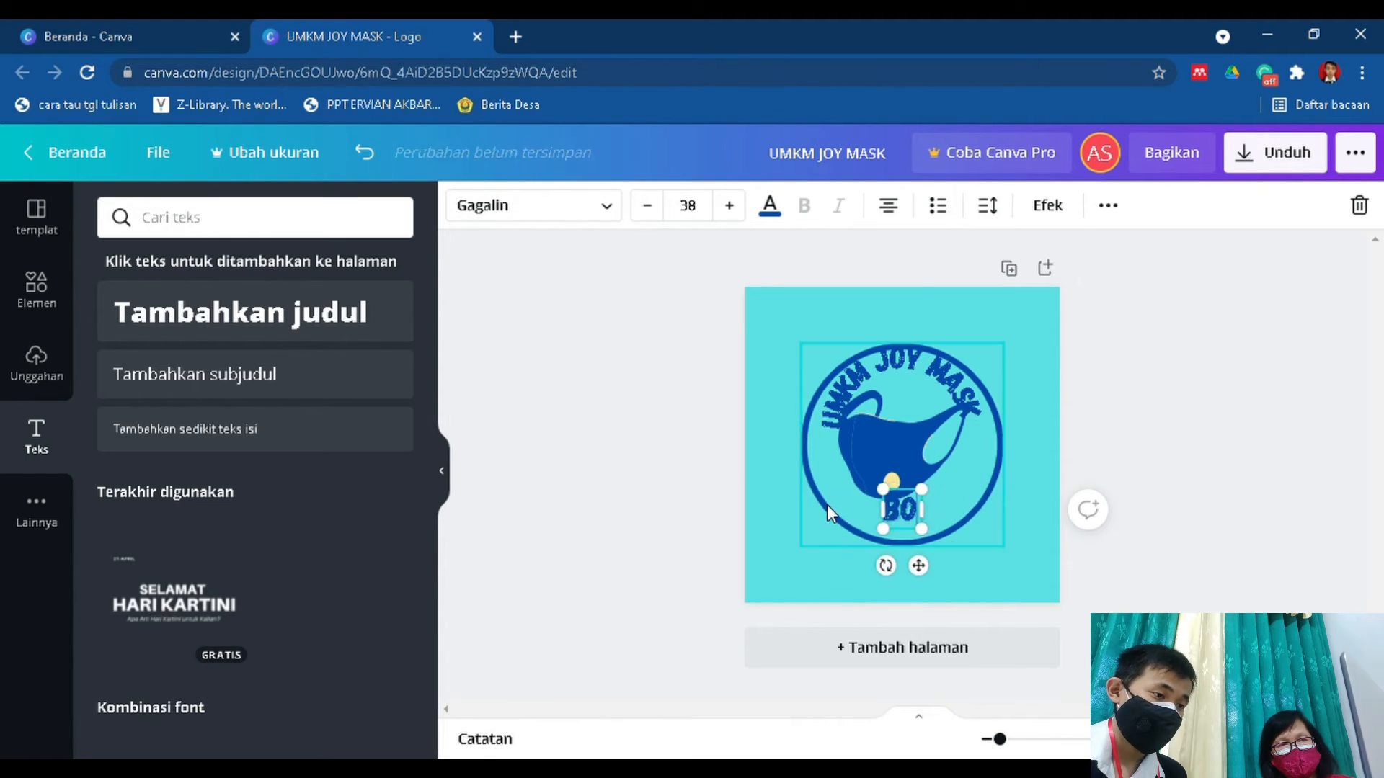
text(NDOWO)
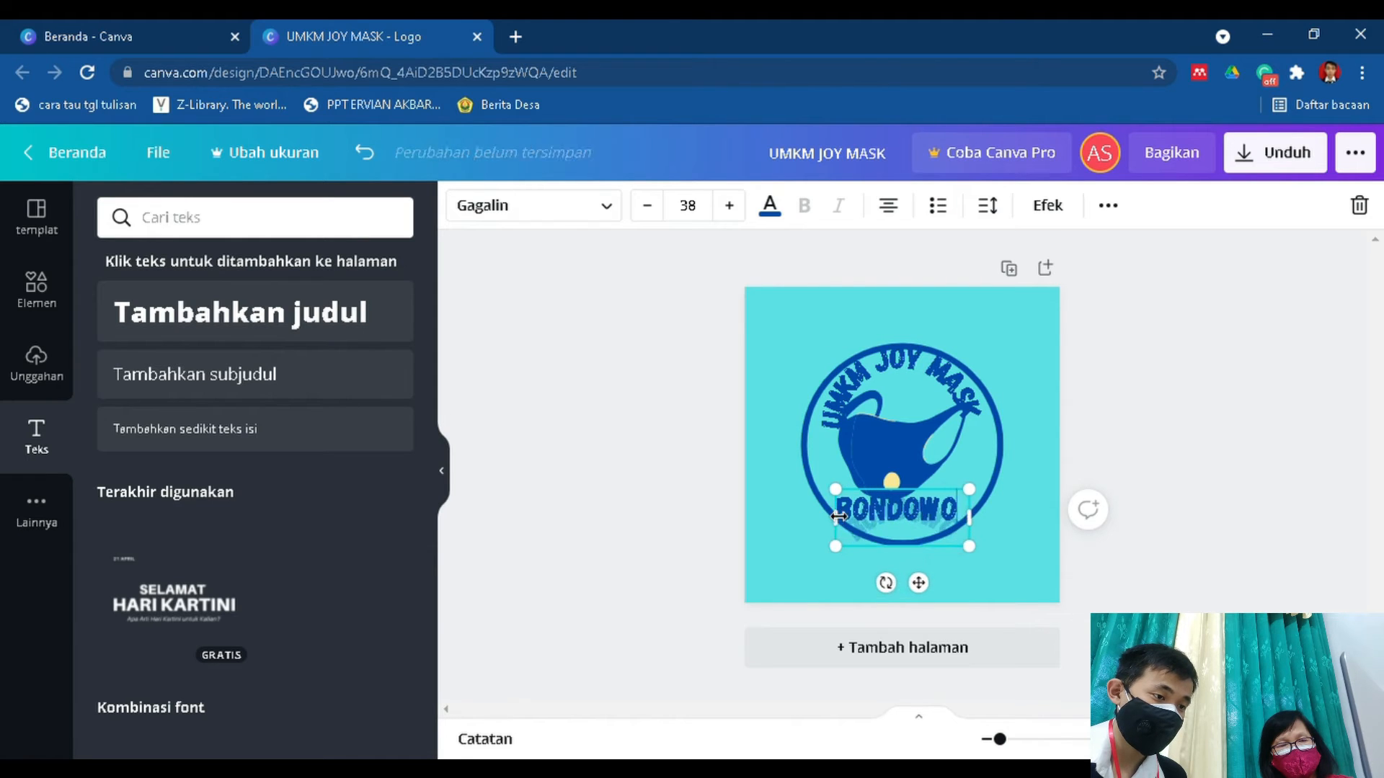
text(SO,JAWA TI)
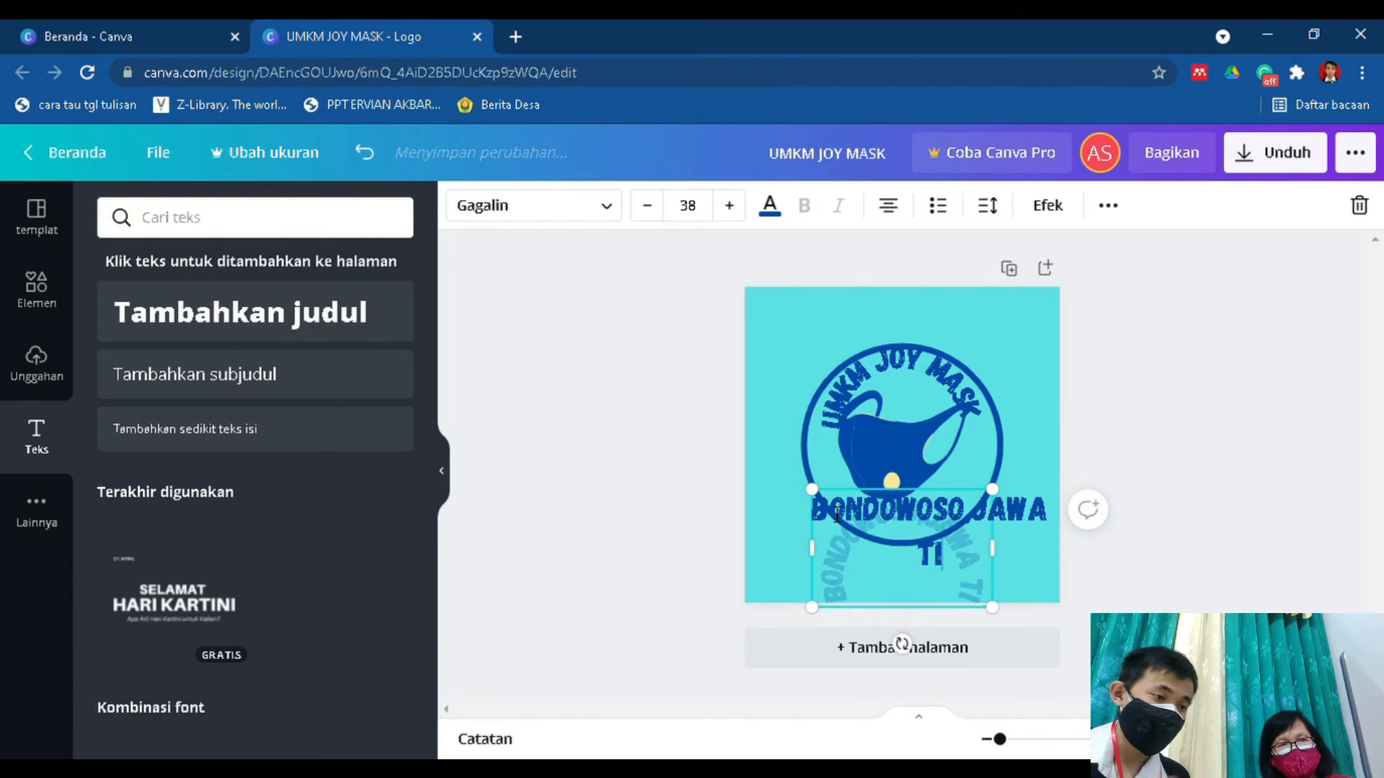
text(MUR)
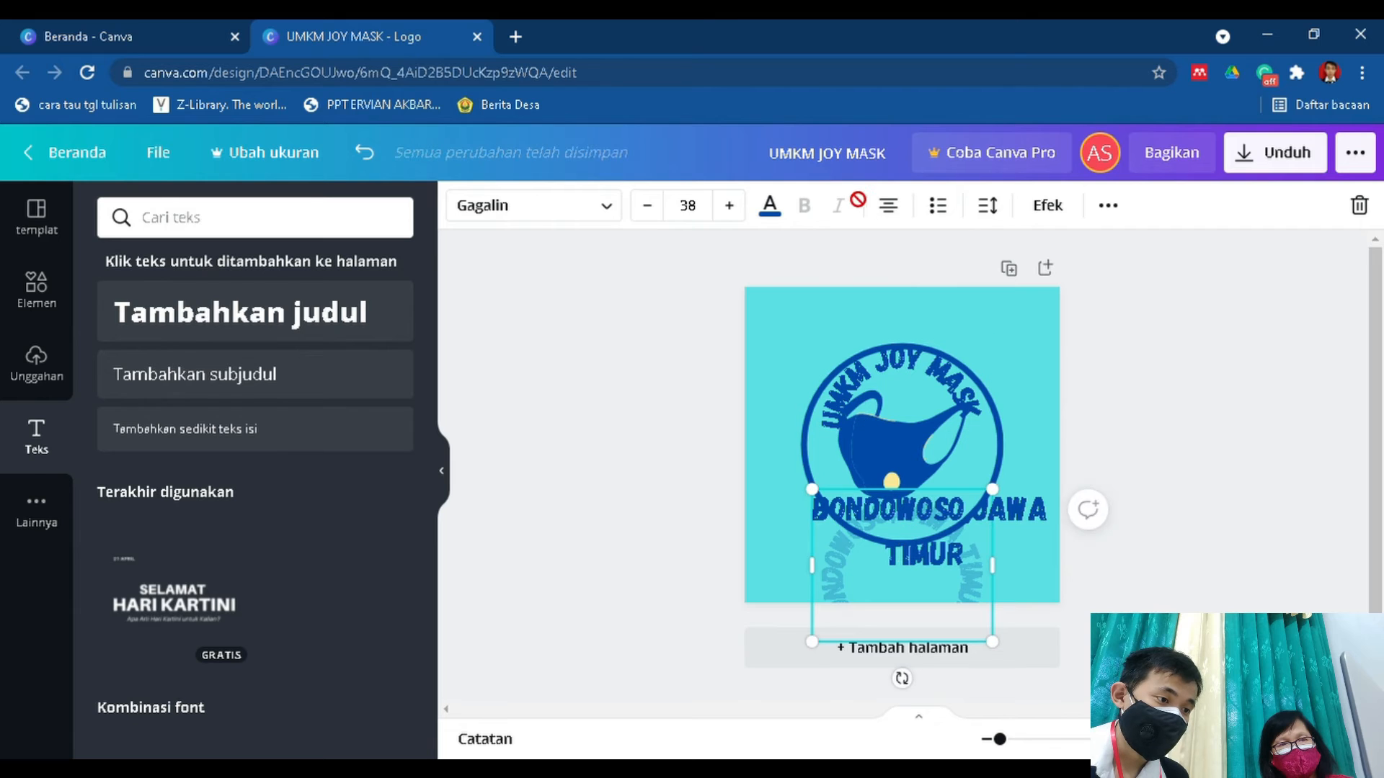
click(1018, 404)
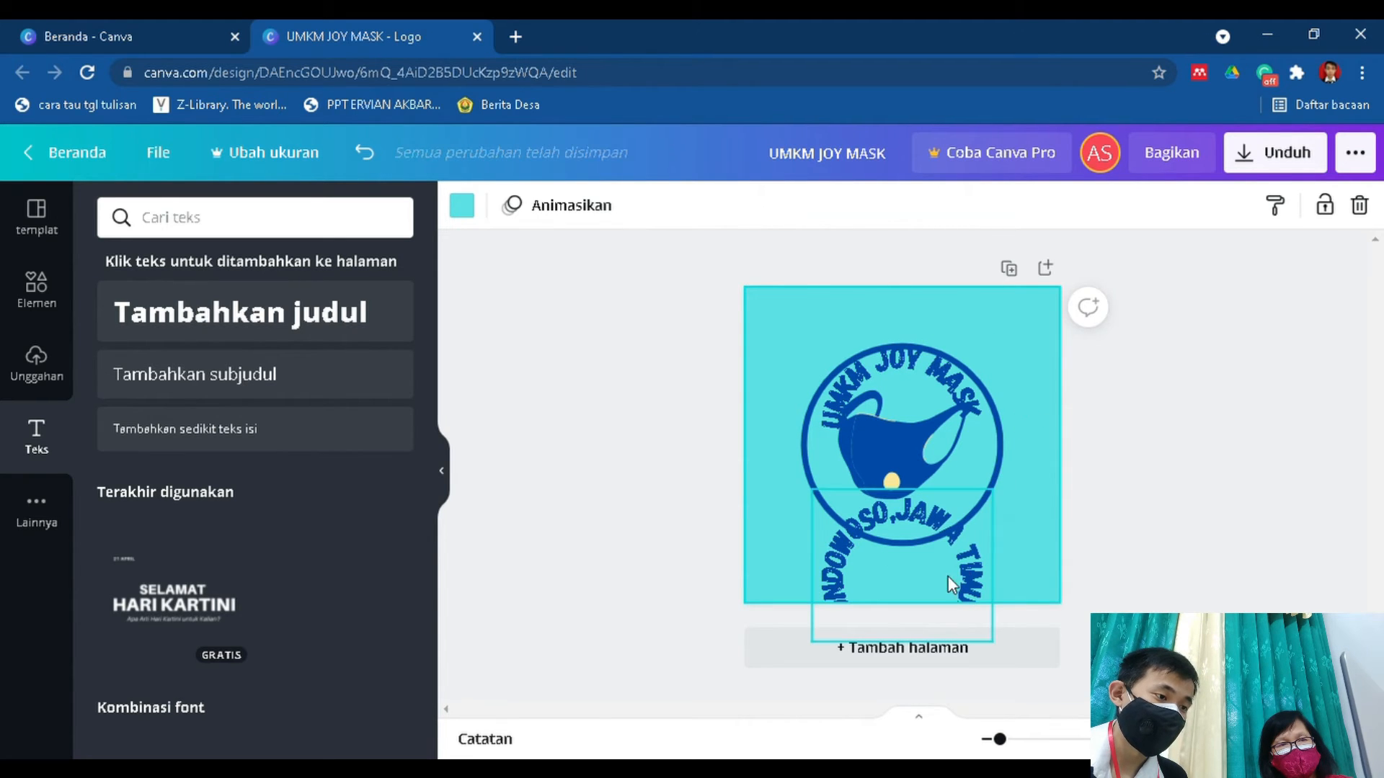
Set the Lengkungan of the BONDOWOSO,JAWA TIMUR text to -79 so it curves along the bottom of the circle.
click(958, 561)
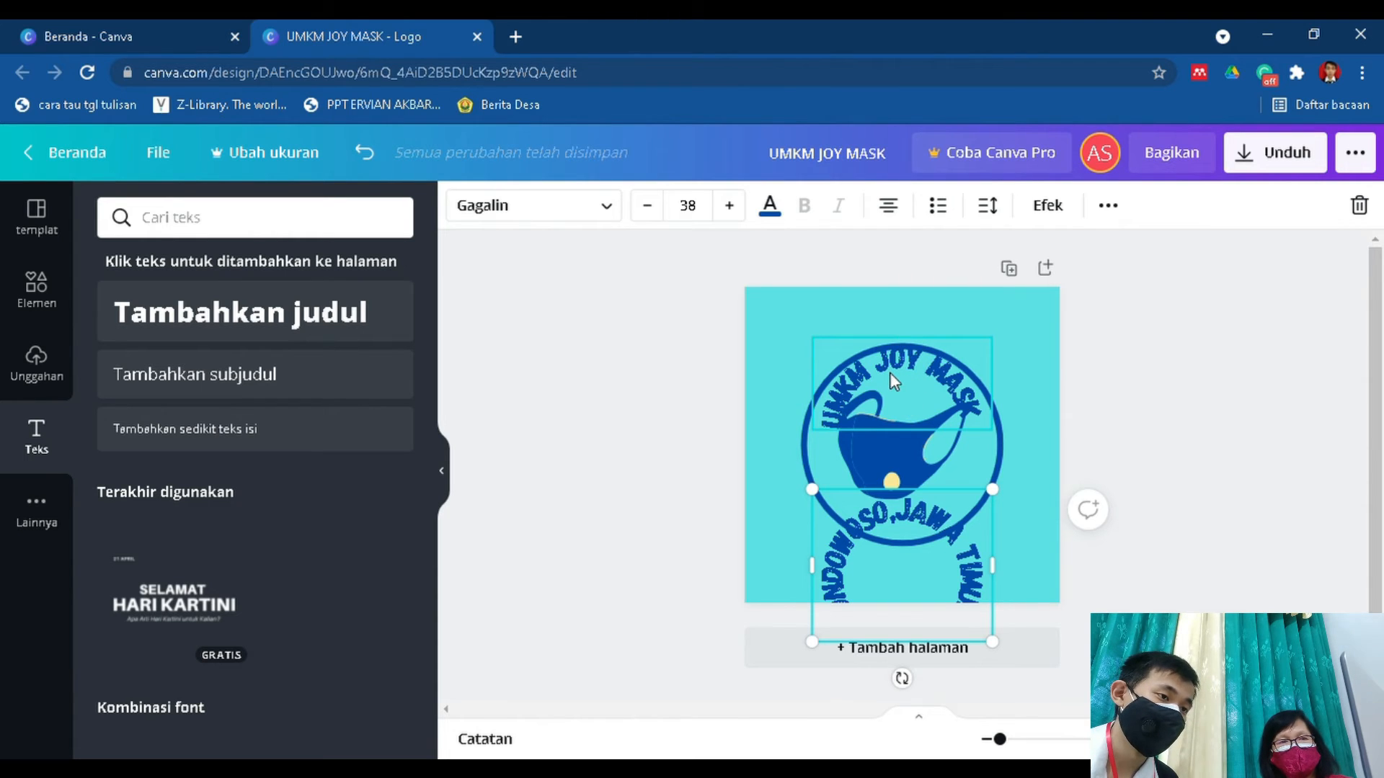
click(1048, 206)
scroll(383, 602, down, 2)
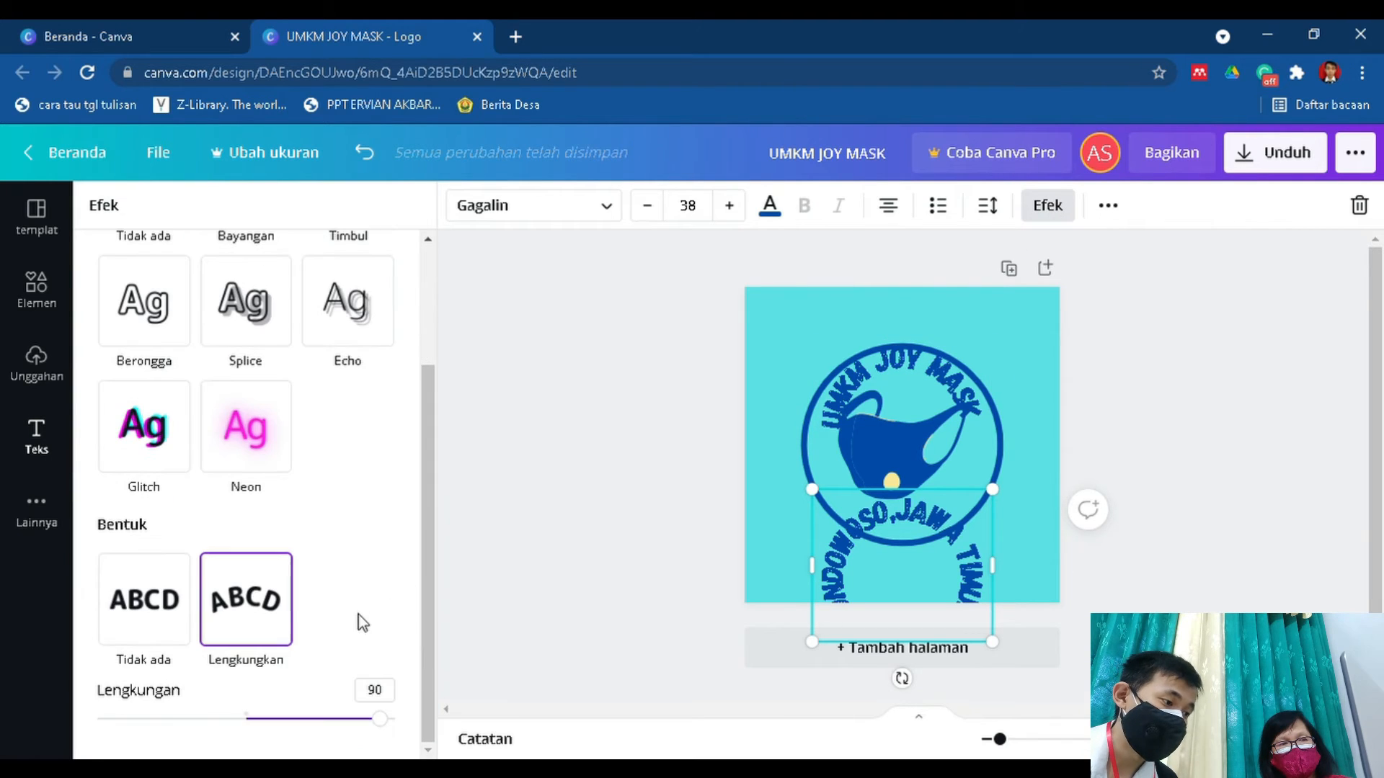
drag(384, 720, 137, 725)
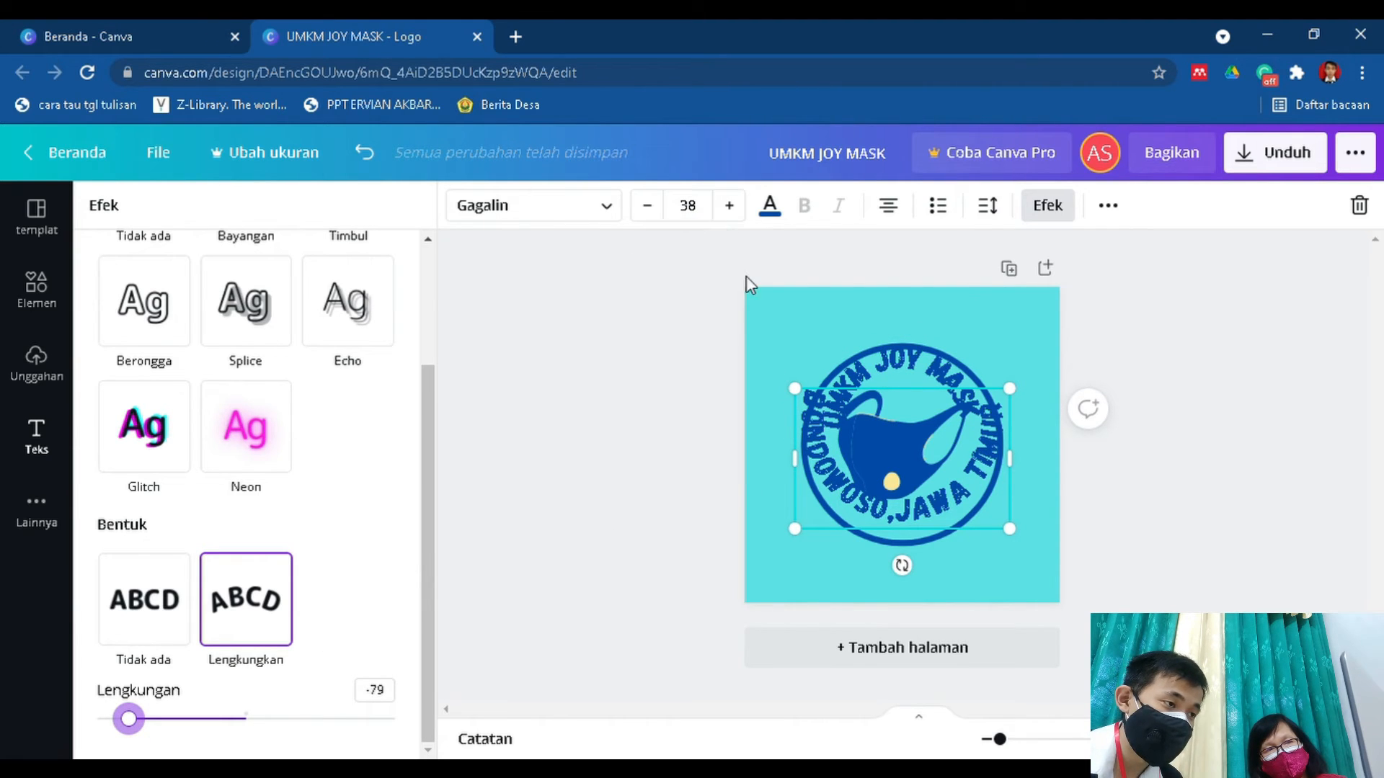
Set the BONDOWOSO,JAWA TIMUR text to font size 28 and move it down against the circle's lower edge.
click(711, 216)
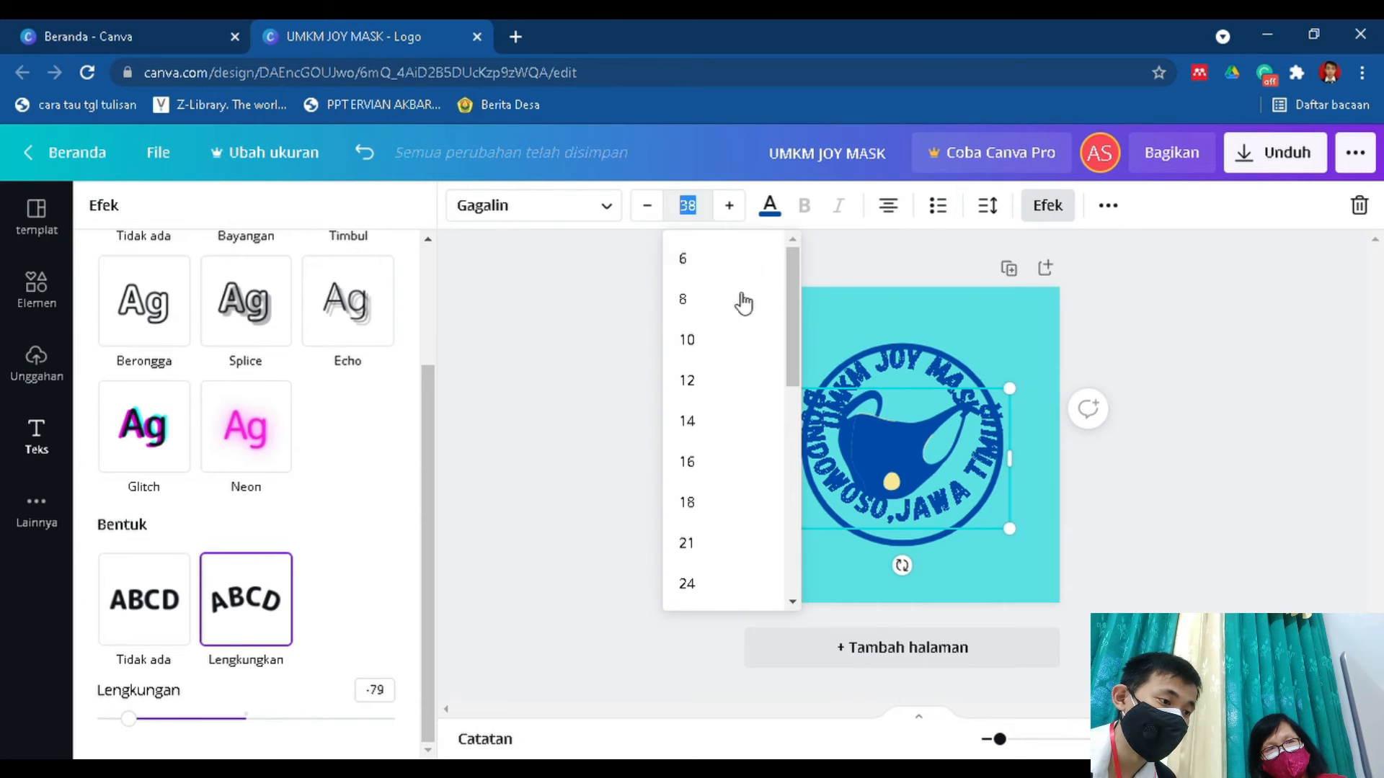
scroll(735, 457, down, 3)
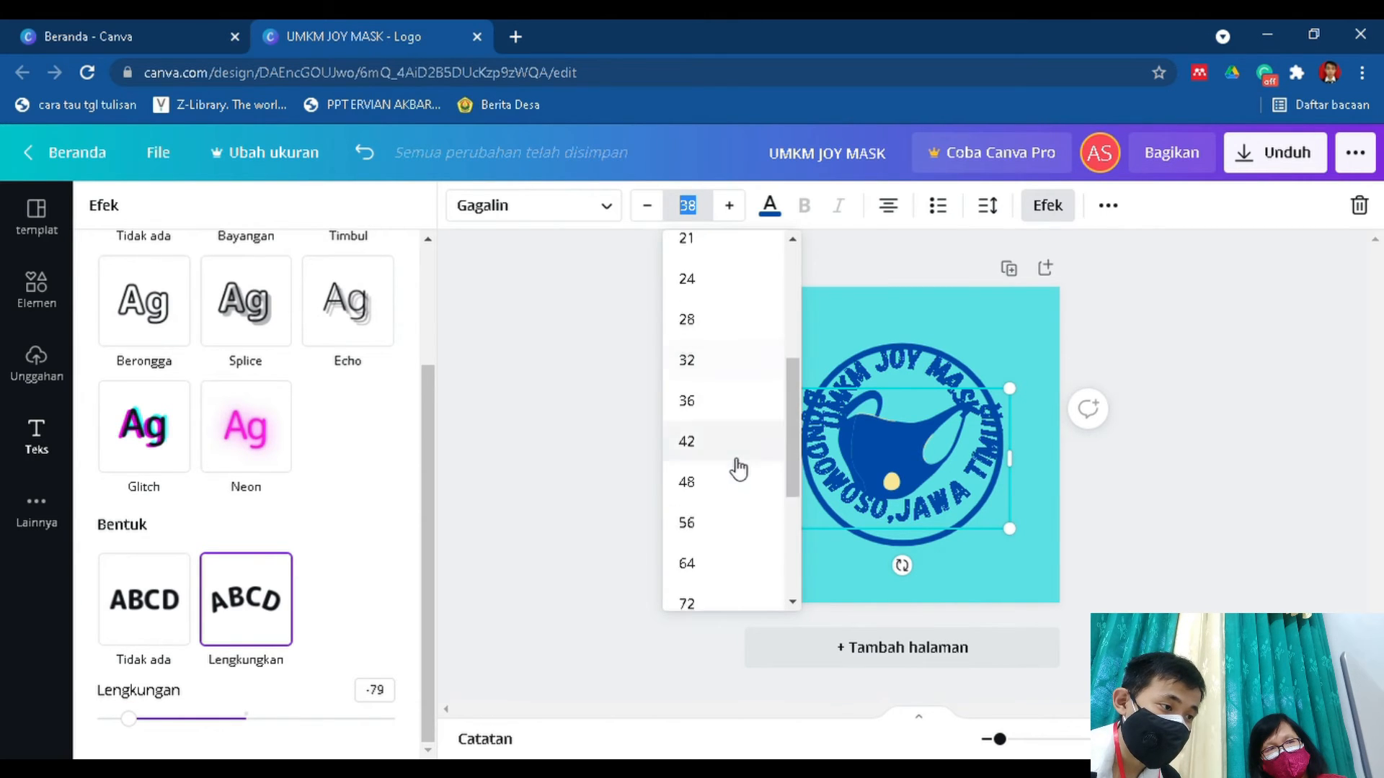
scroll(741, 469, up, 3)
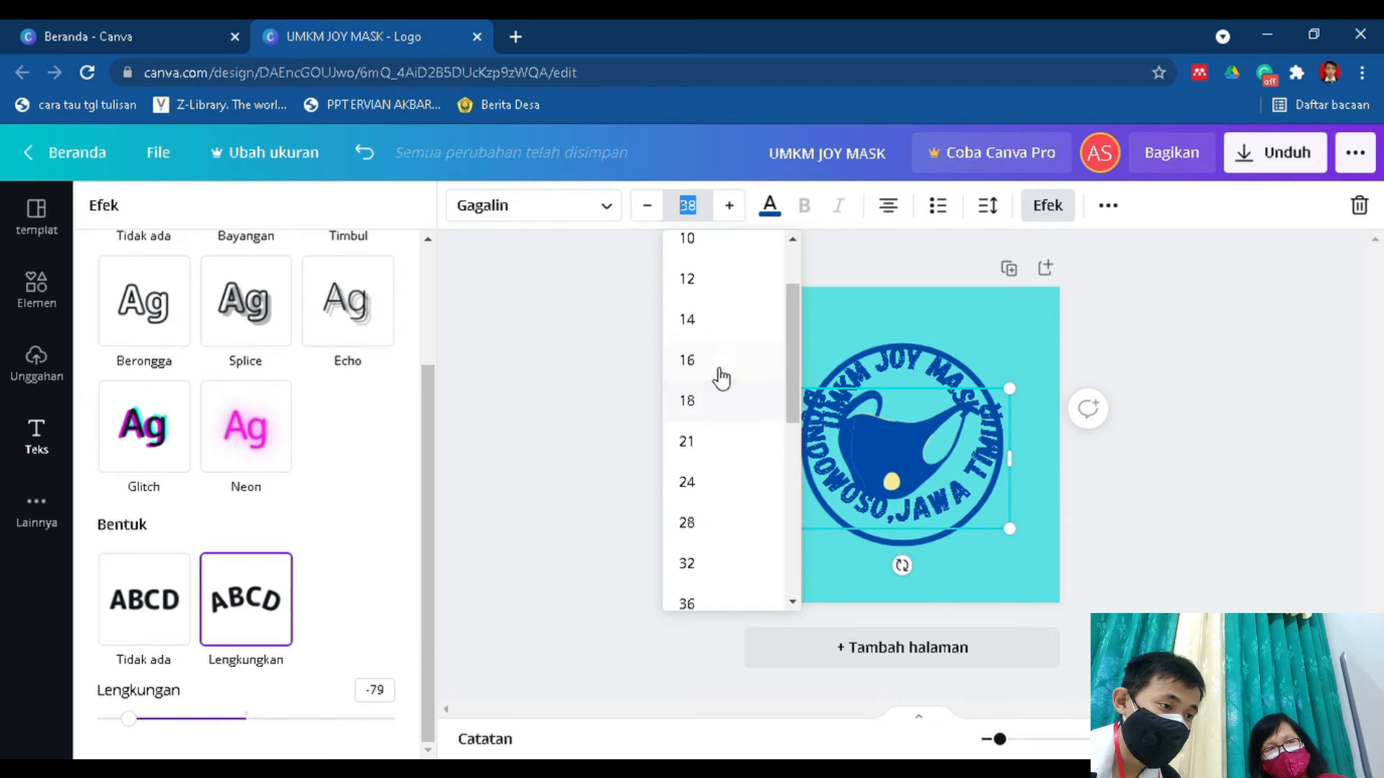
click(720, 482)
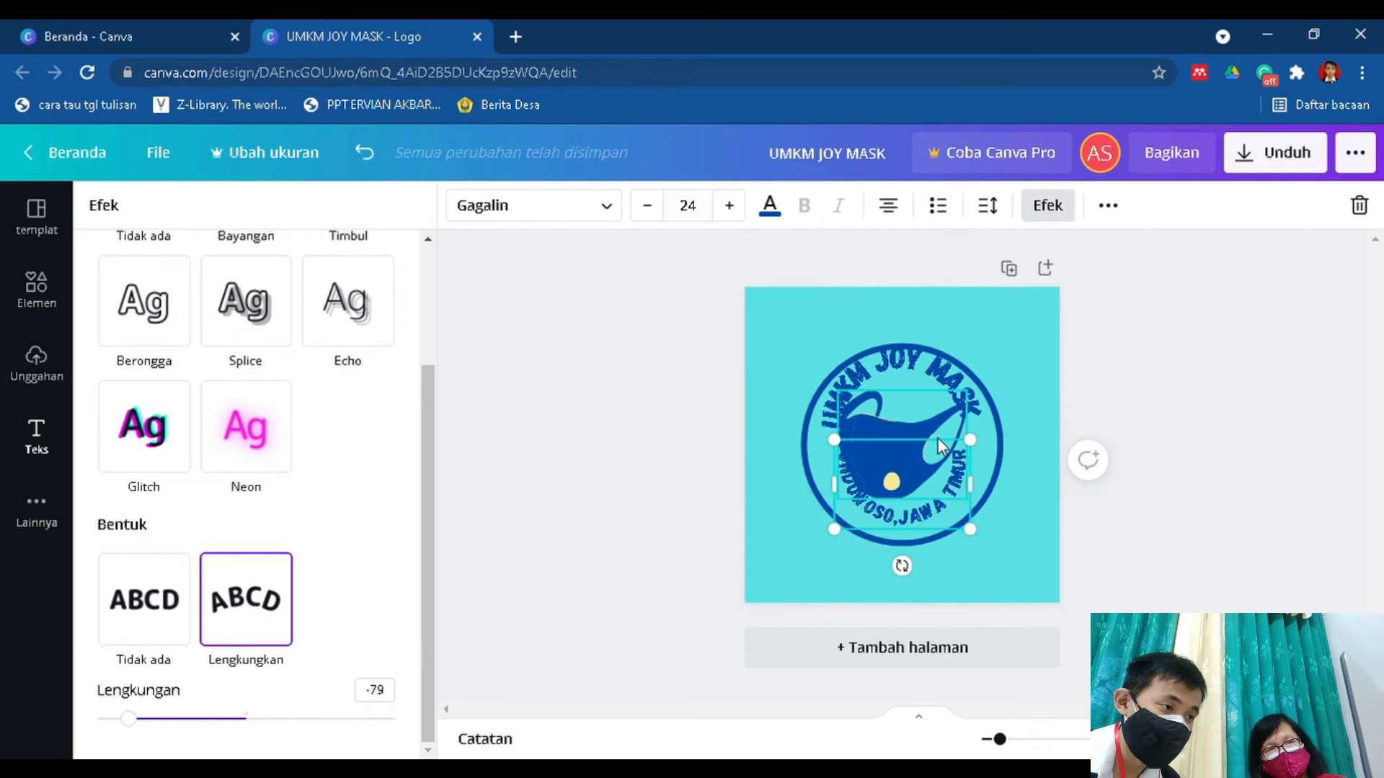
click(708, 211)
click(737, 468)
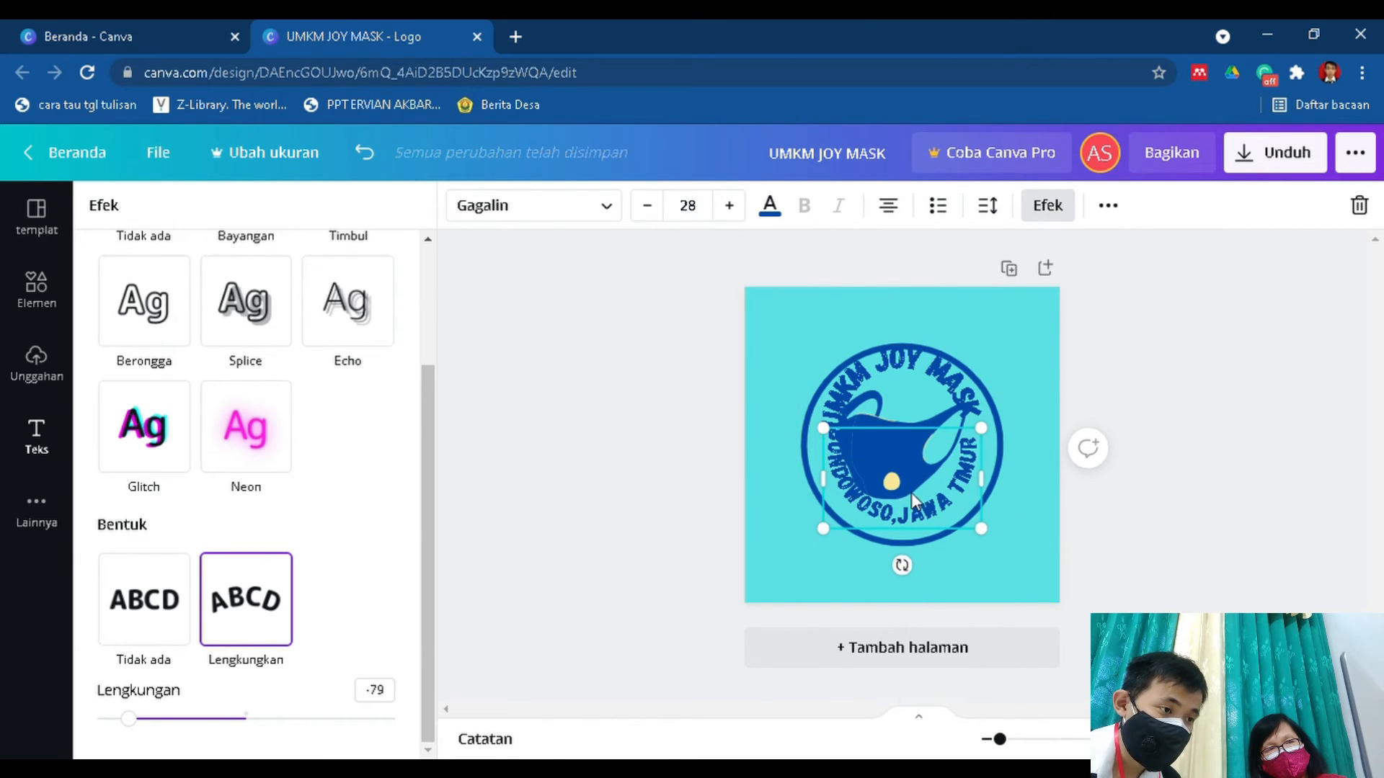
drag(930, 528, 928, 528)
Set the curved UMKM JOY MASK text above the mask to font size 28.
click(905, 373)
click(686, 205)
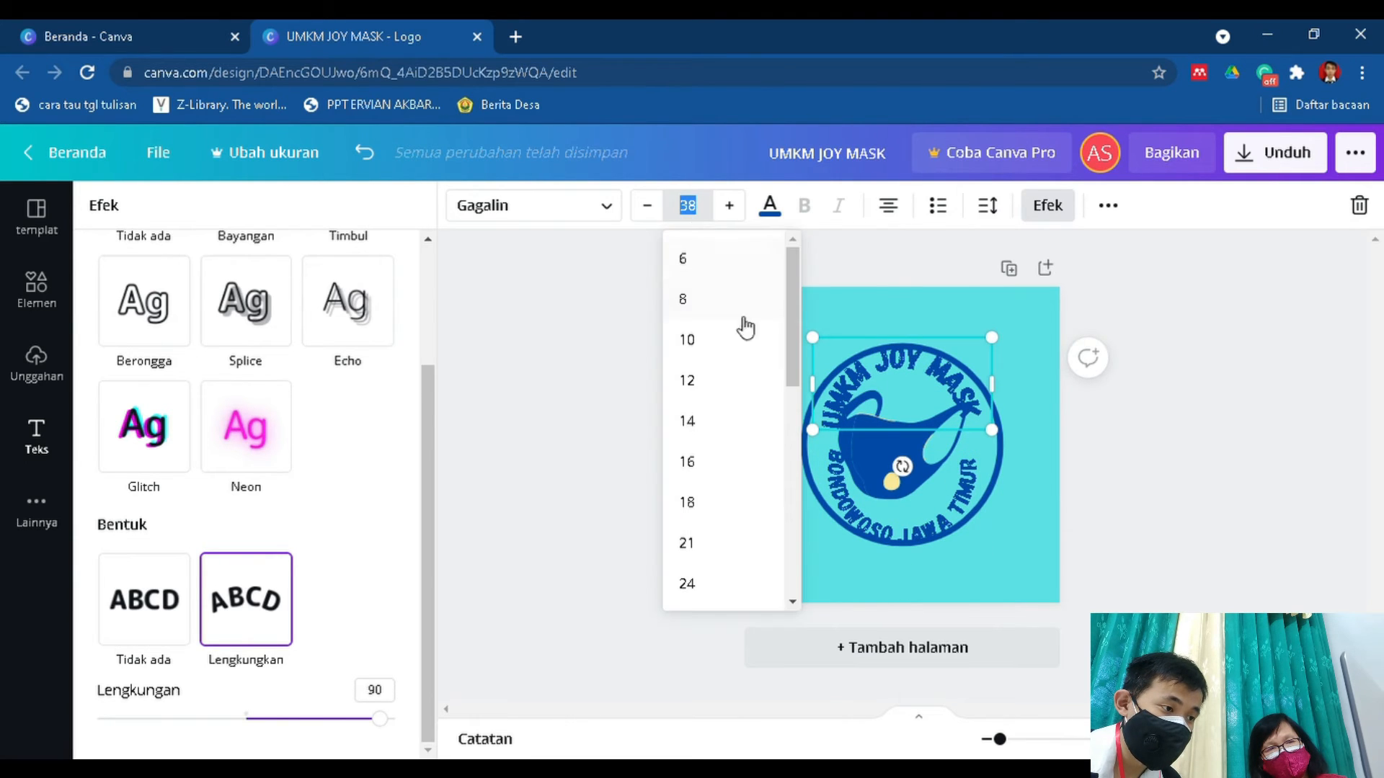
scroll(710, 555, down, 2)
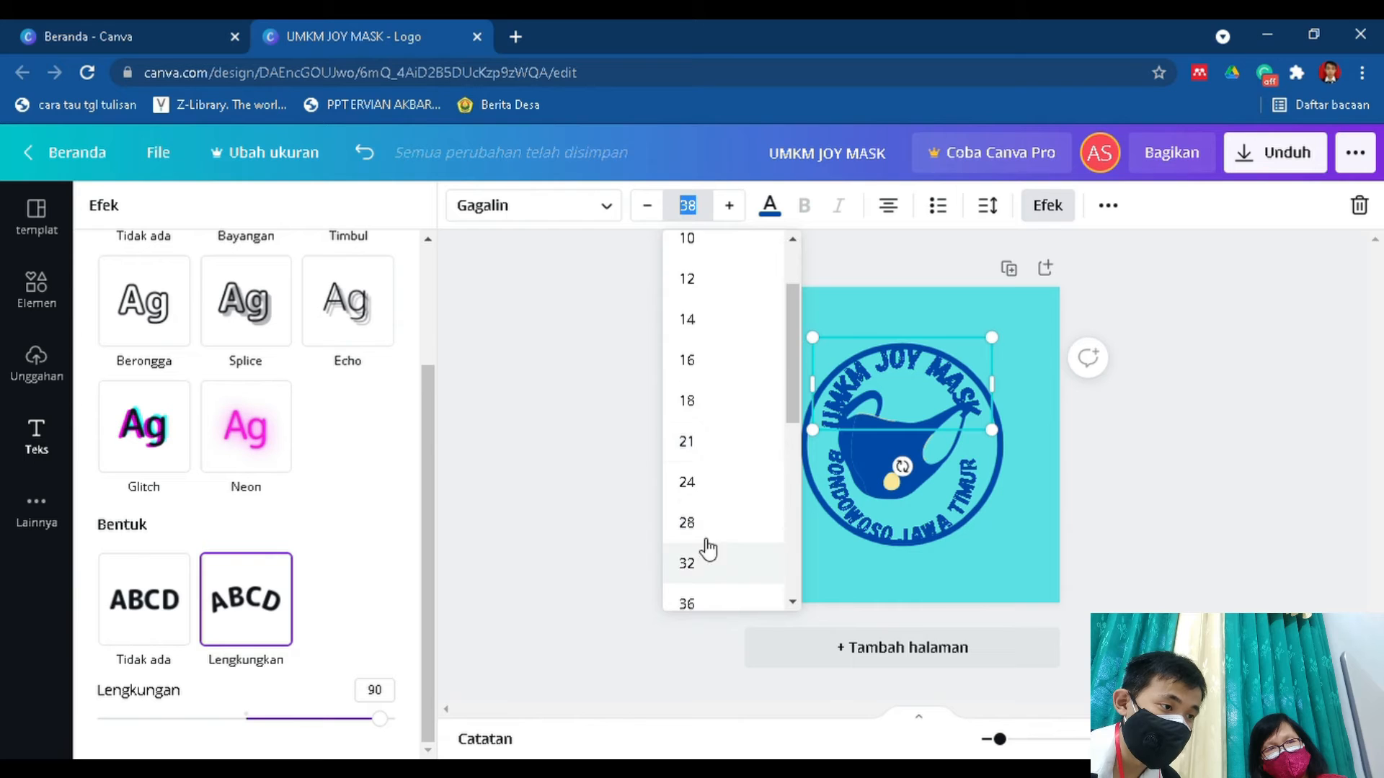
click(704, 523)
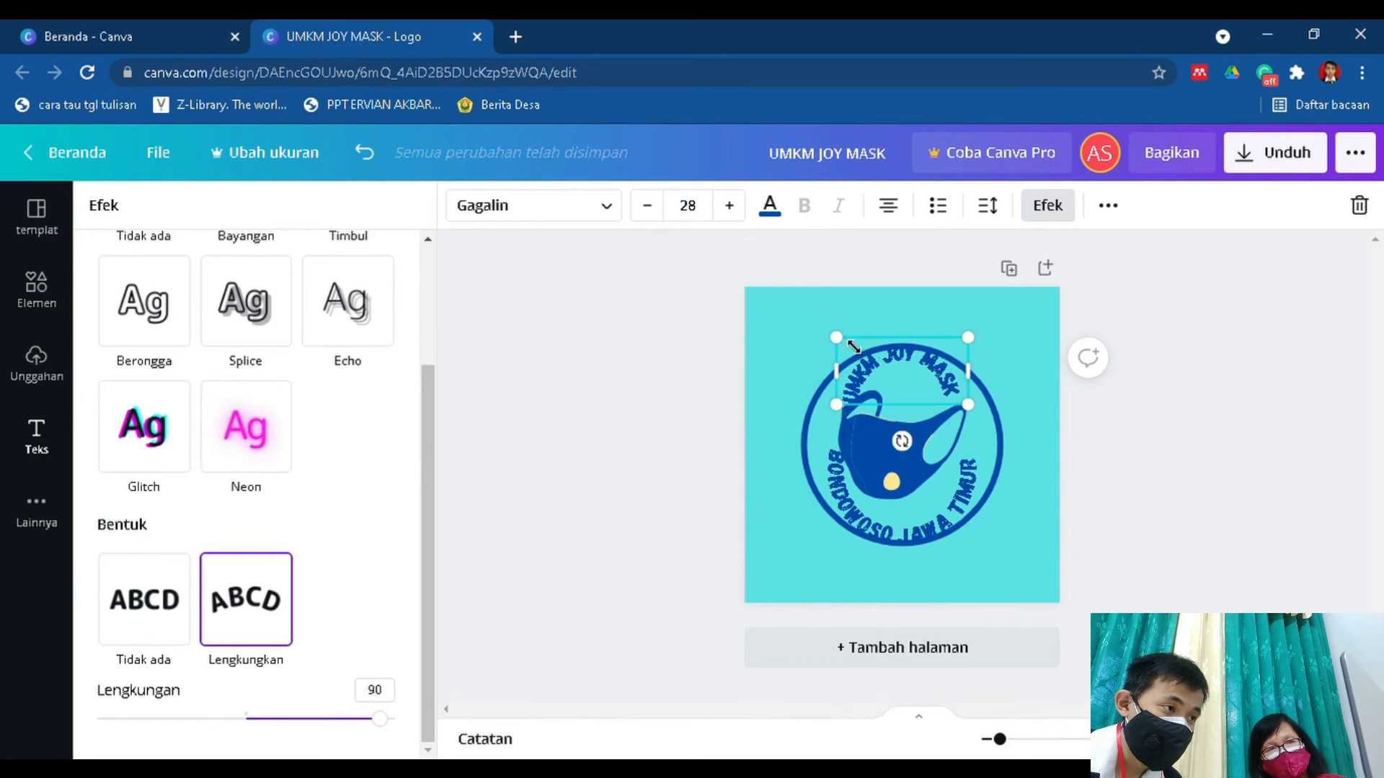
click(850, 473)
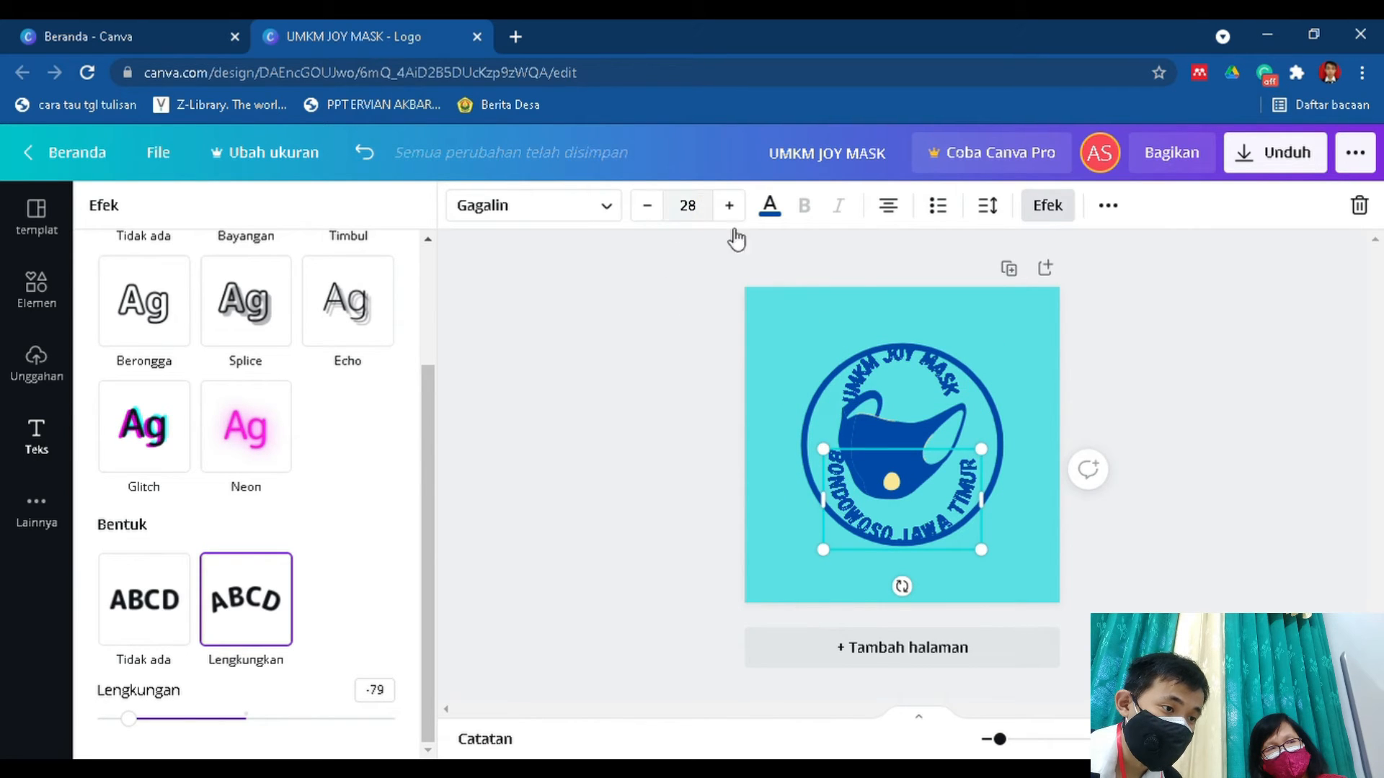
Shrink the mask graphic slightly and recentre it between the two curved texts inside the circle.
click(882, 413)
drag(971, 514, 945, 490)
drag(908, 447, 920, 457)
Enlarge the UMKM JOY MASK text to about font size 33.7 and recentre it above the mask.
click(848, 395)
drag(835, 406, 820, 430)
drag(942, 377, 957, 383)
click(867, 529)
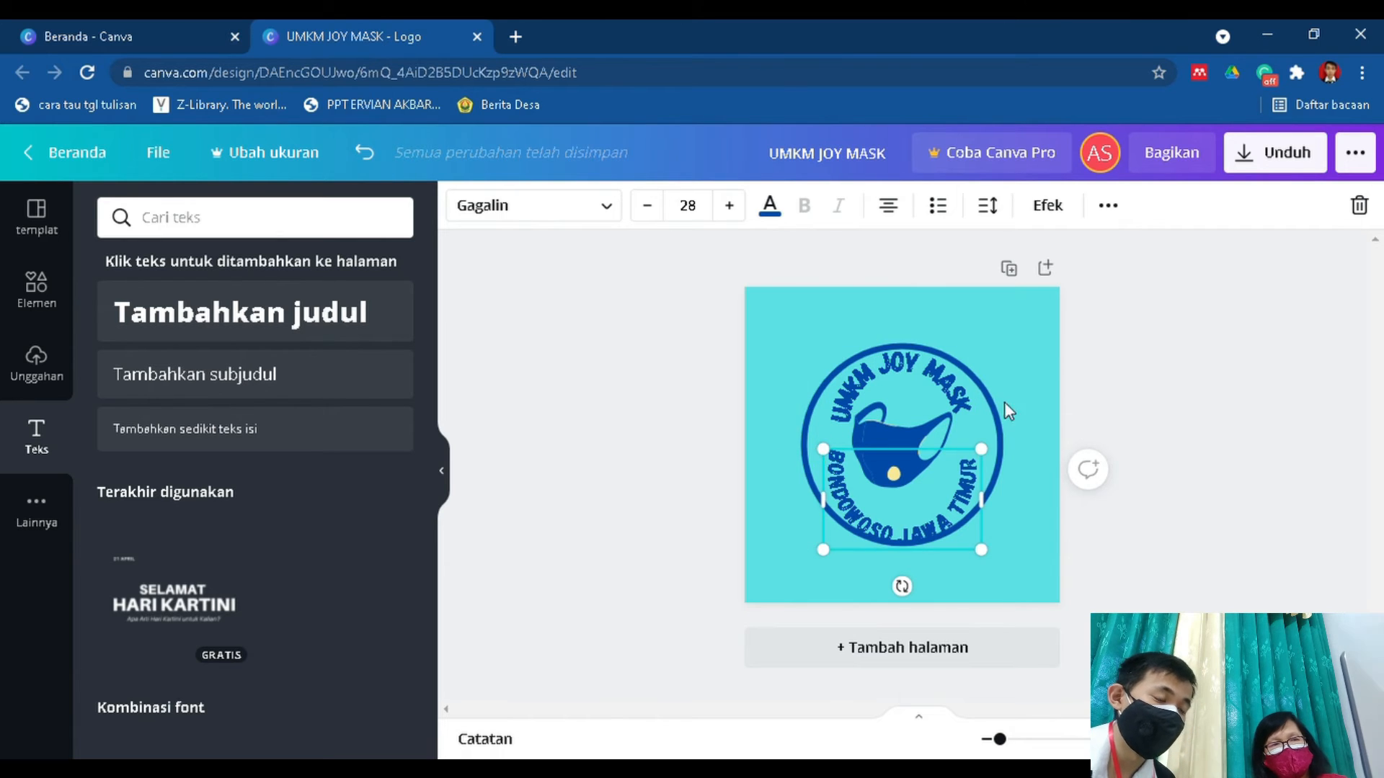
Change the colour of the circle outline around the logo to black.
click(989, 412)
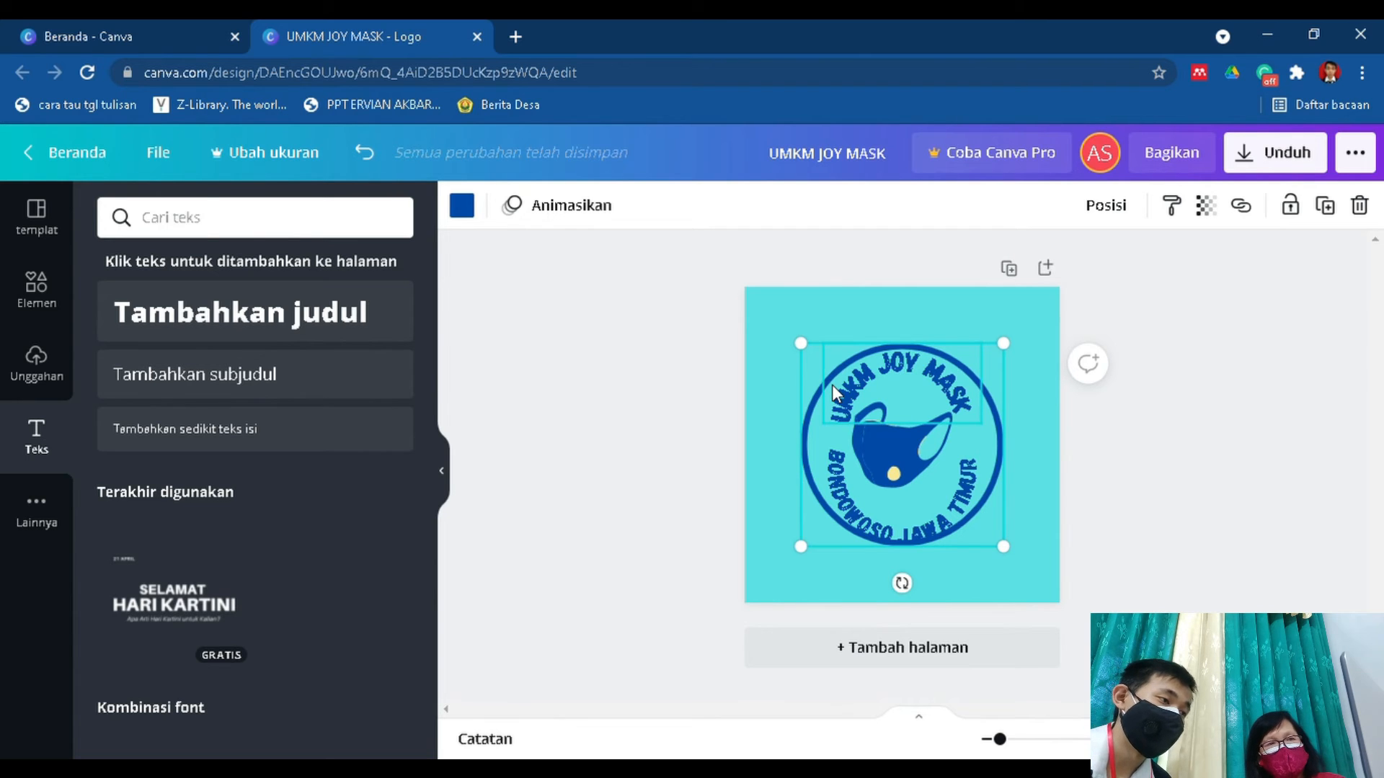
click(468, 224)
click(124, 532)
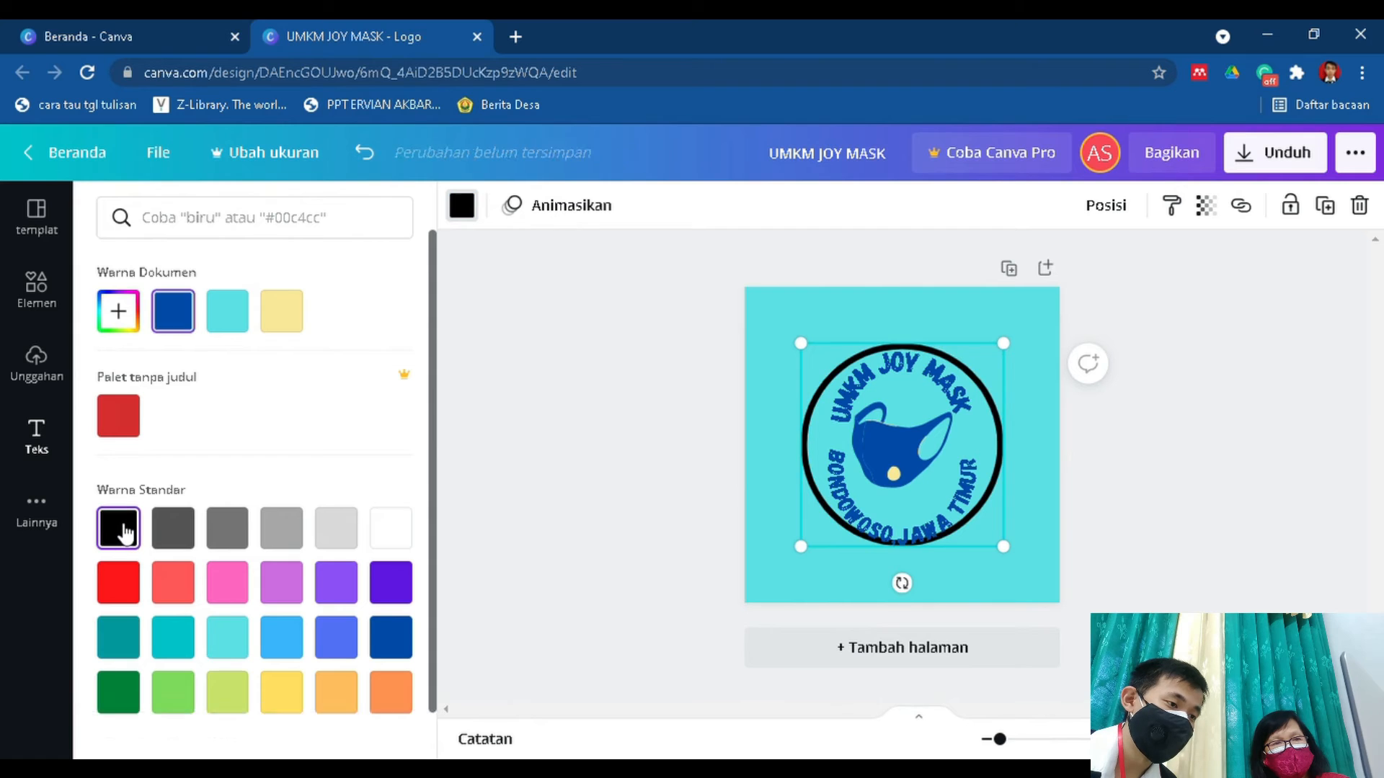
Enlarge the BONDOWOSO,JAWA TIMUR text on both sides to about font size 32.8 so it spans the circle's lower half.
click(840, 473)
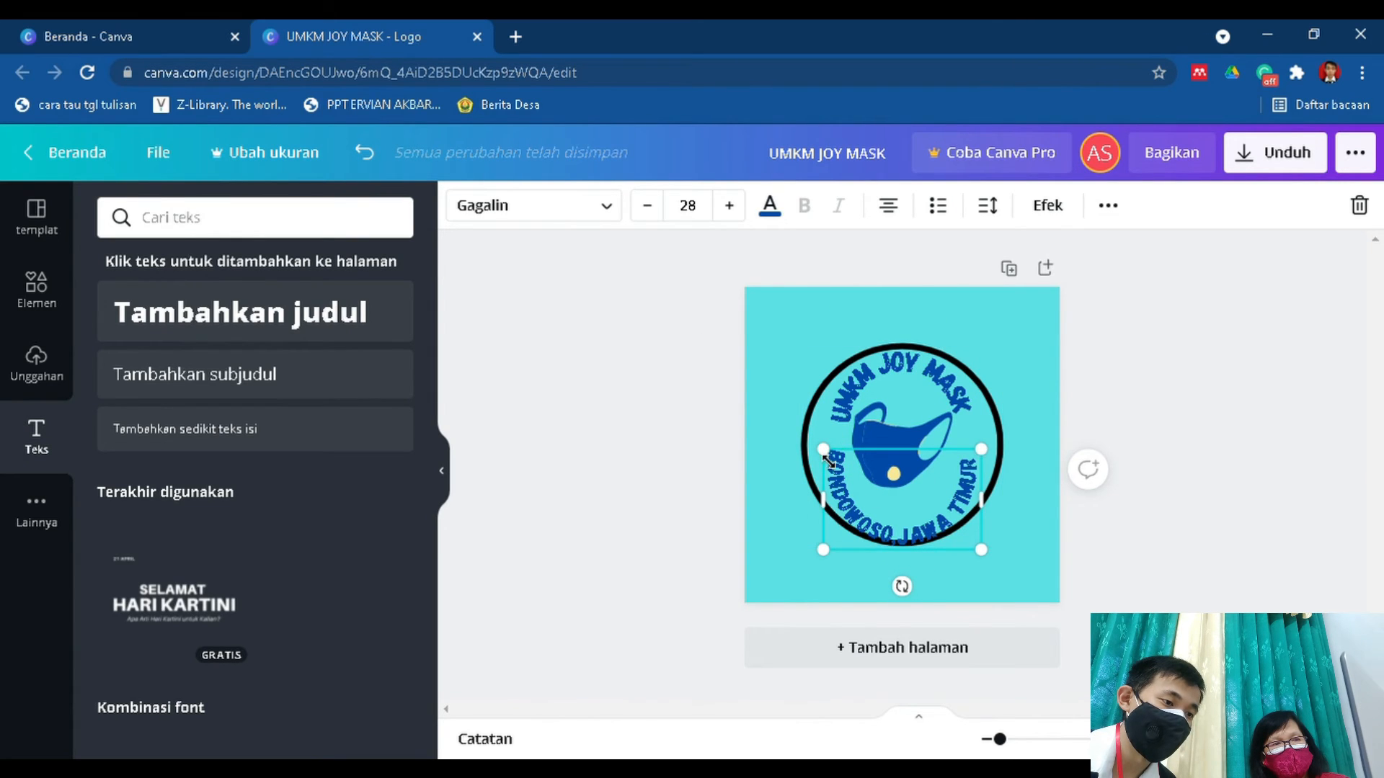
drag(817, 459, 805, 451)
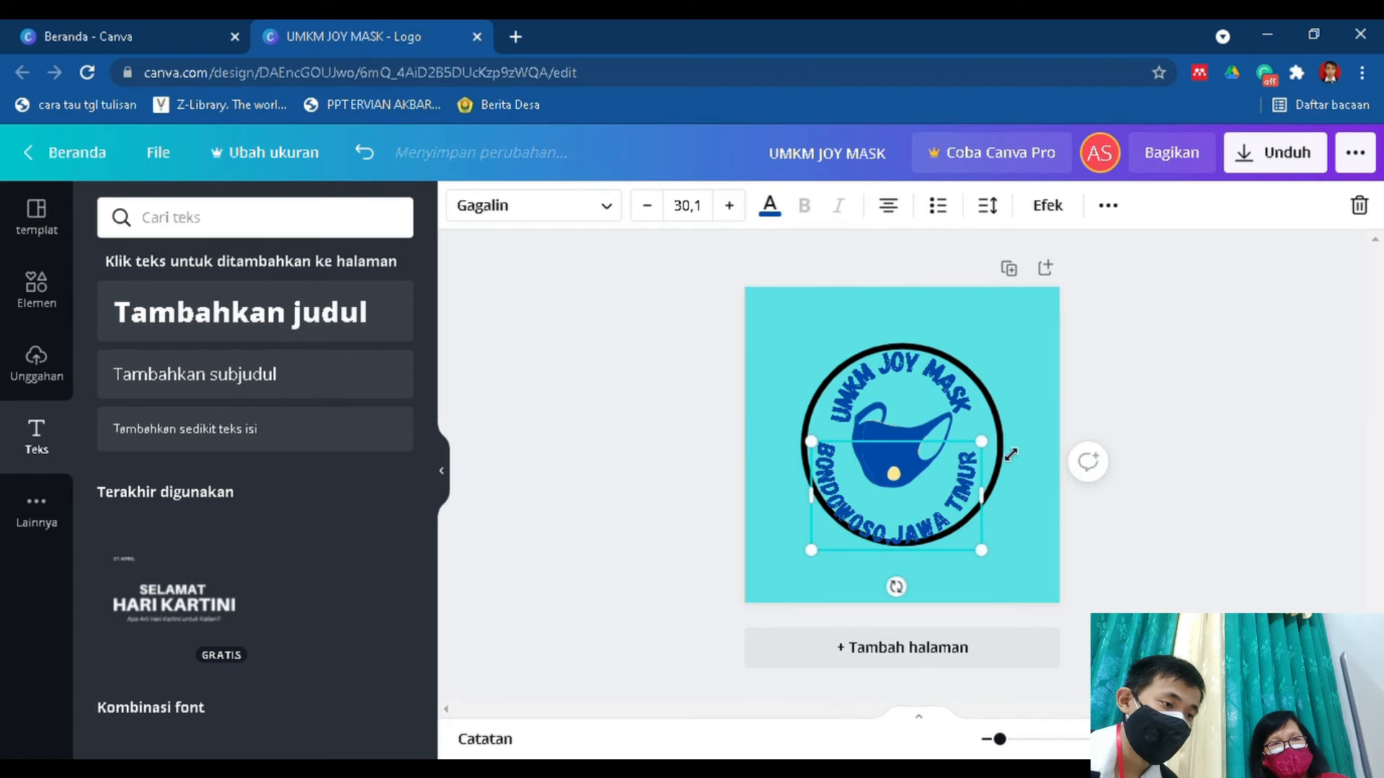
drag(994, 448, 1008, 448)
drag(1014, 447, 1015, 447)
Enlarge the UMKM JOY MASK text to about font size 36.2 and centre it along the circle's upper edge.
click(851, 389)
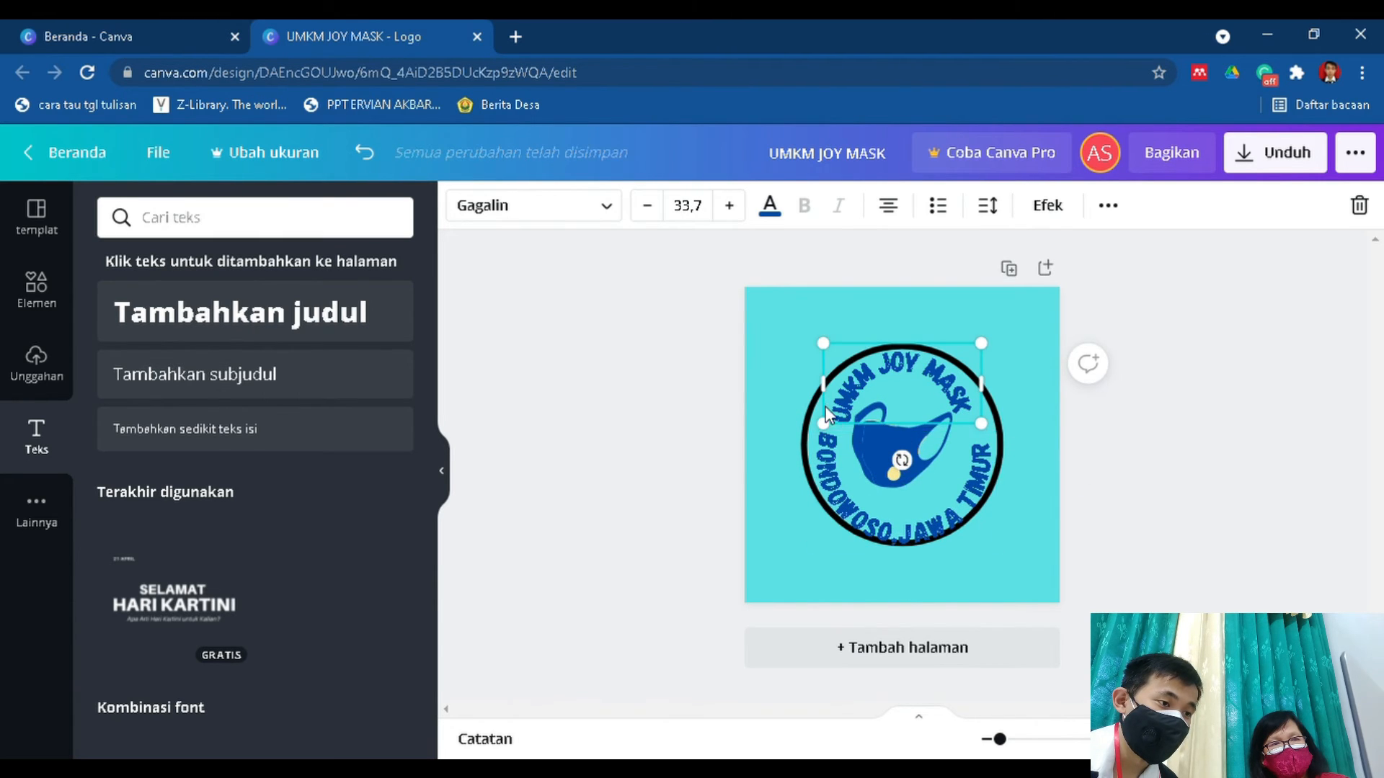
drag(813, 431, 801, 437)
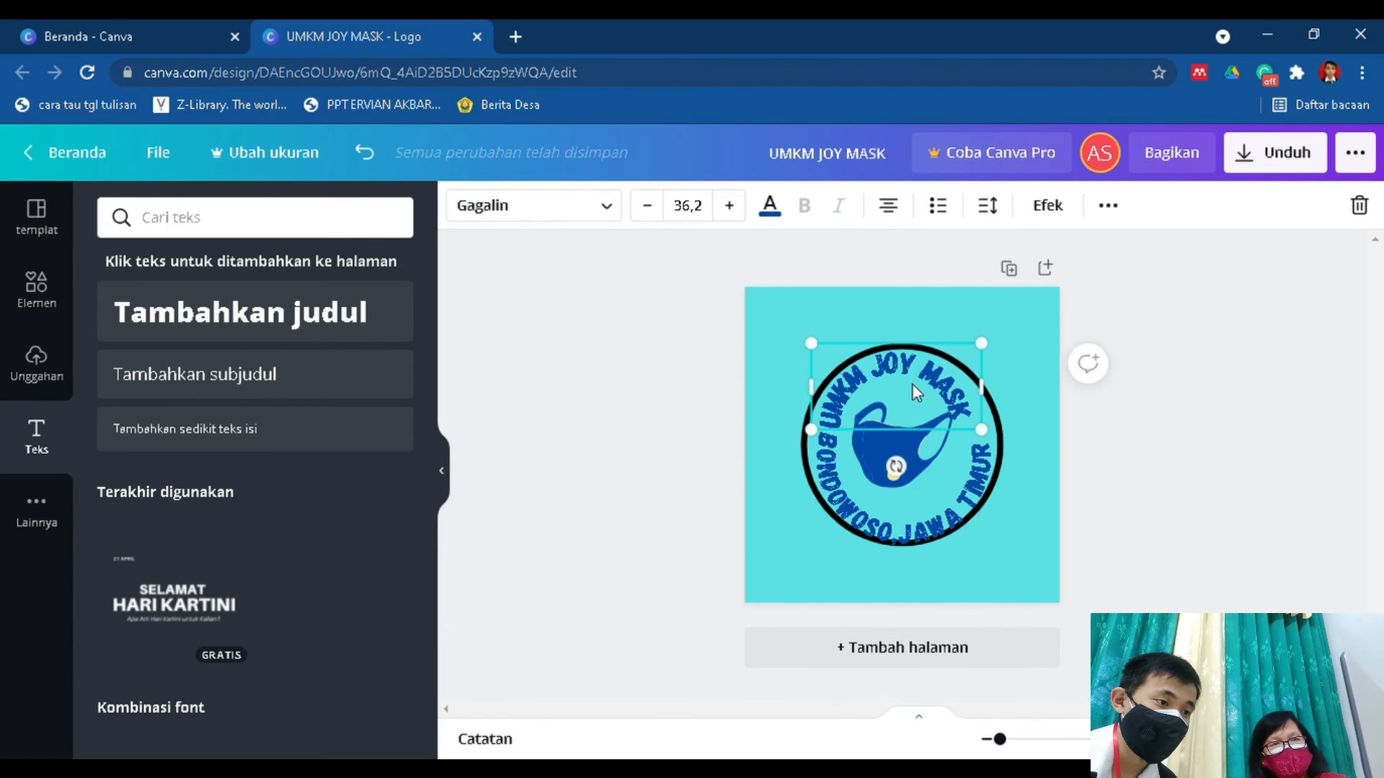
drag(935, 387, 932, 391)
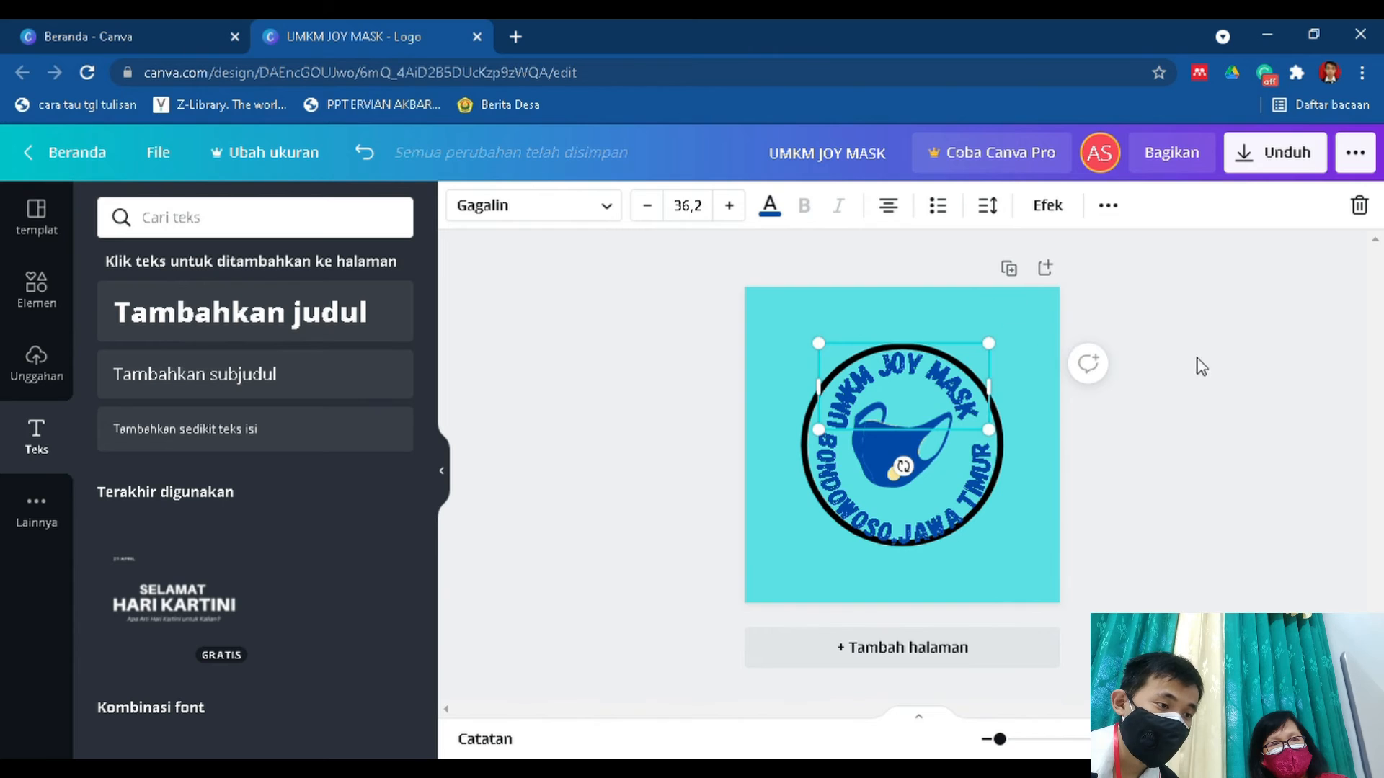
Move the BONDOWOSO,JAWA TIMUR text slightly up inside the circle and flatten its Lengkungan a little.
click(963, 546)
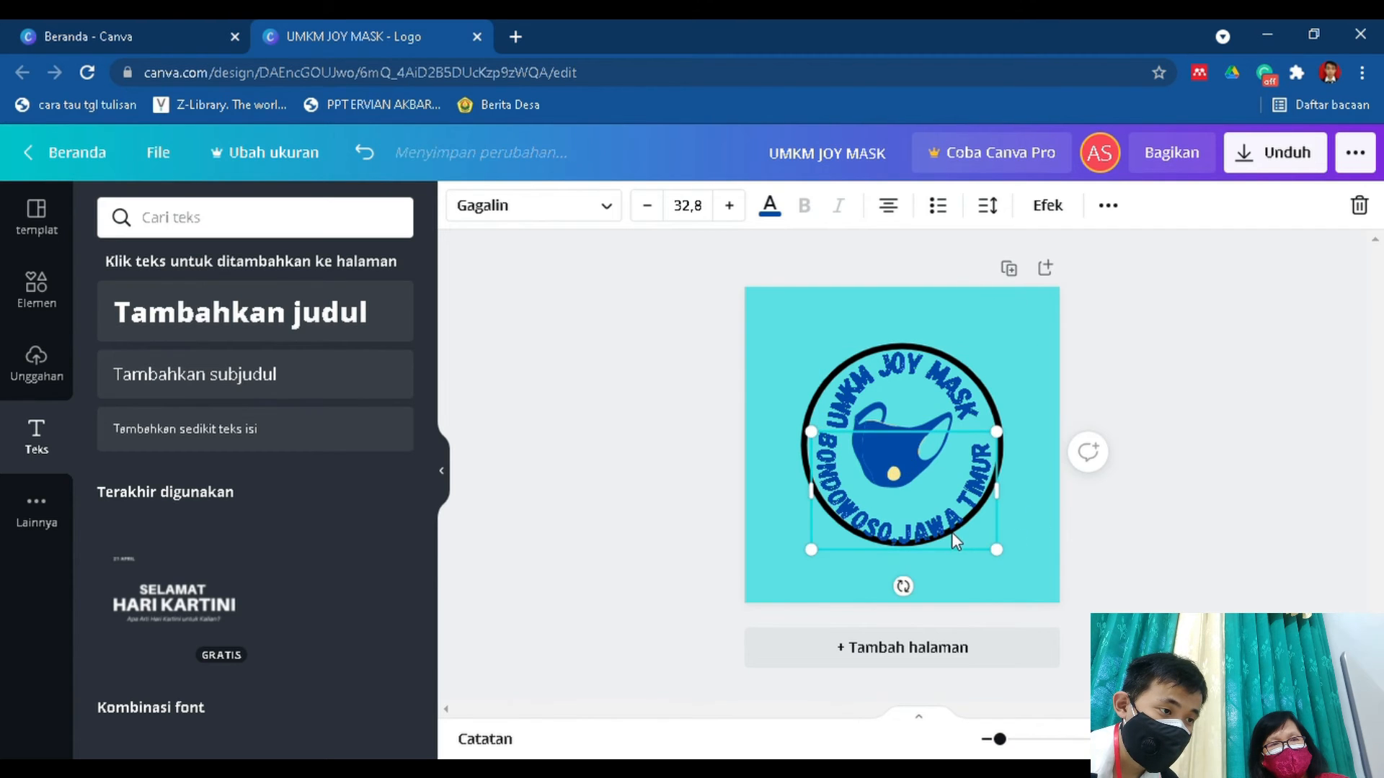
drag(955, 546, 961, 535)
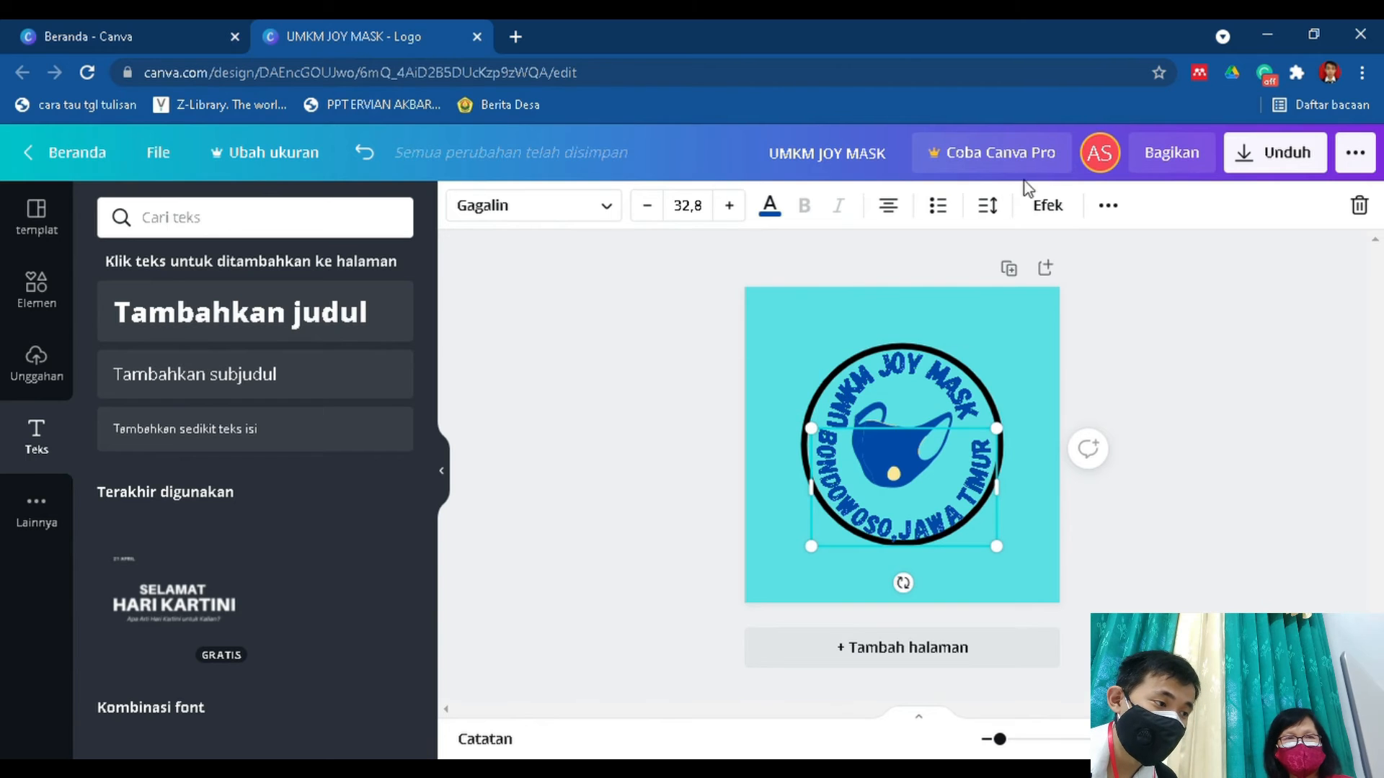
click(1049, 208)
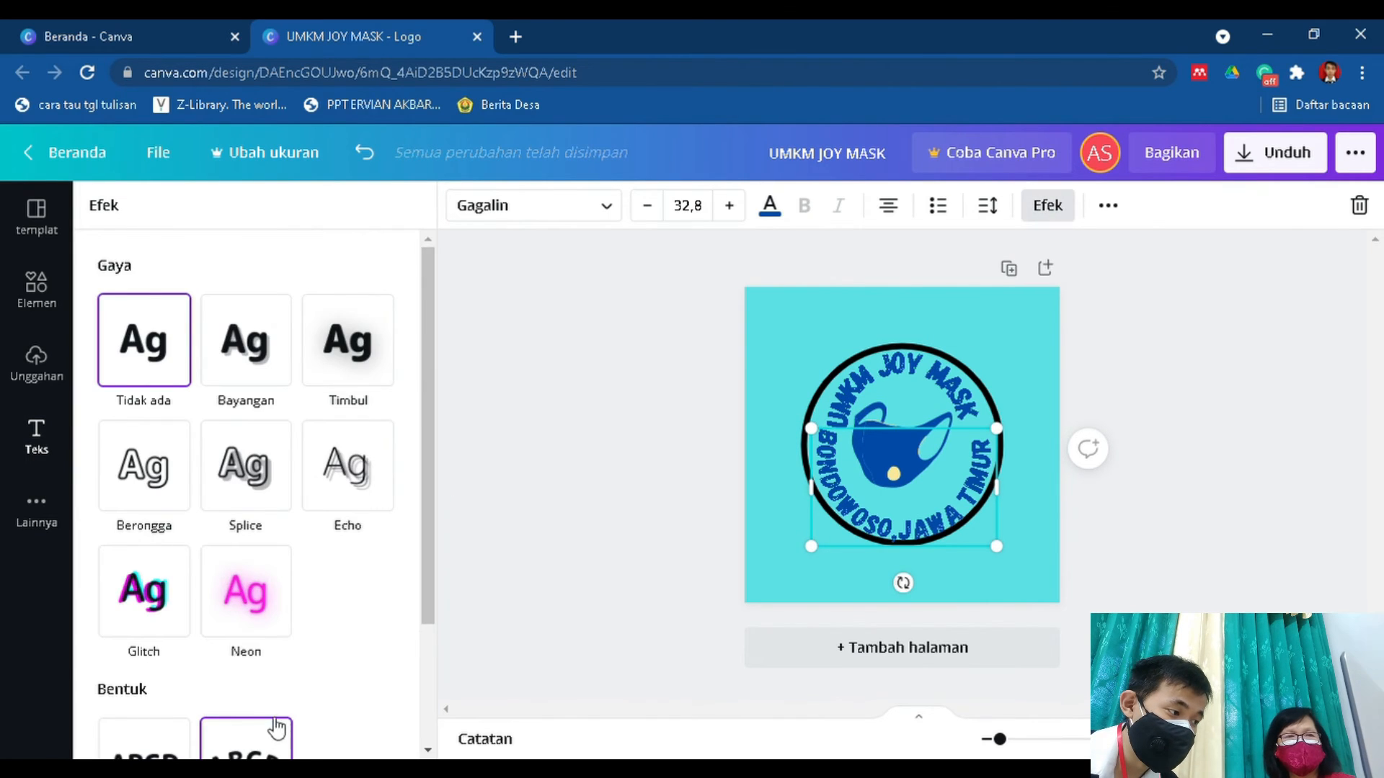
scroll(245, 505, down, 3)
mouse_move(131, 720)
mouse_down()
mouse_move(146, 719)
mouse_move(134, 719)
mouse_up()
Remove the word UMKM from the upper curved text so that it reads JOY MASK.
click(902, 356)
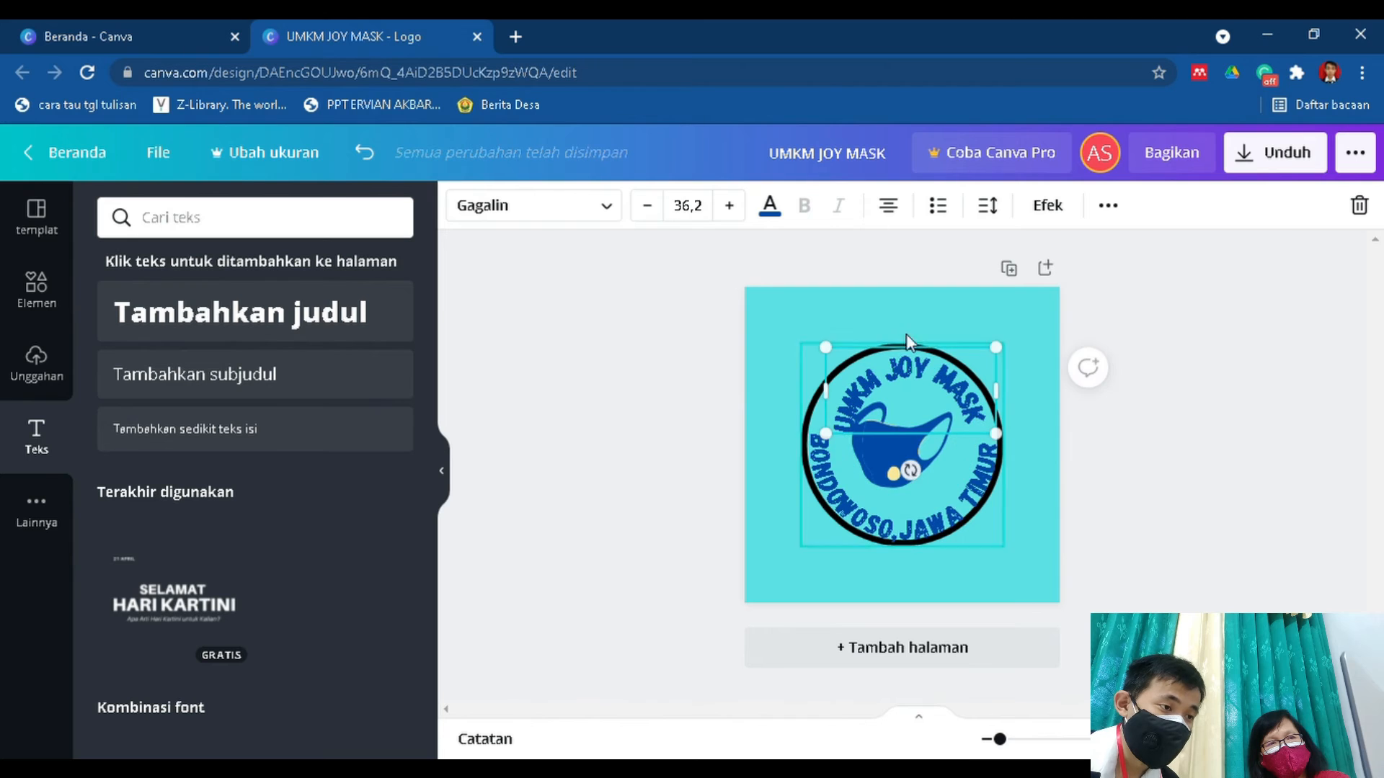
click(897, 390)
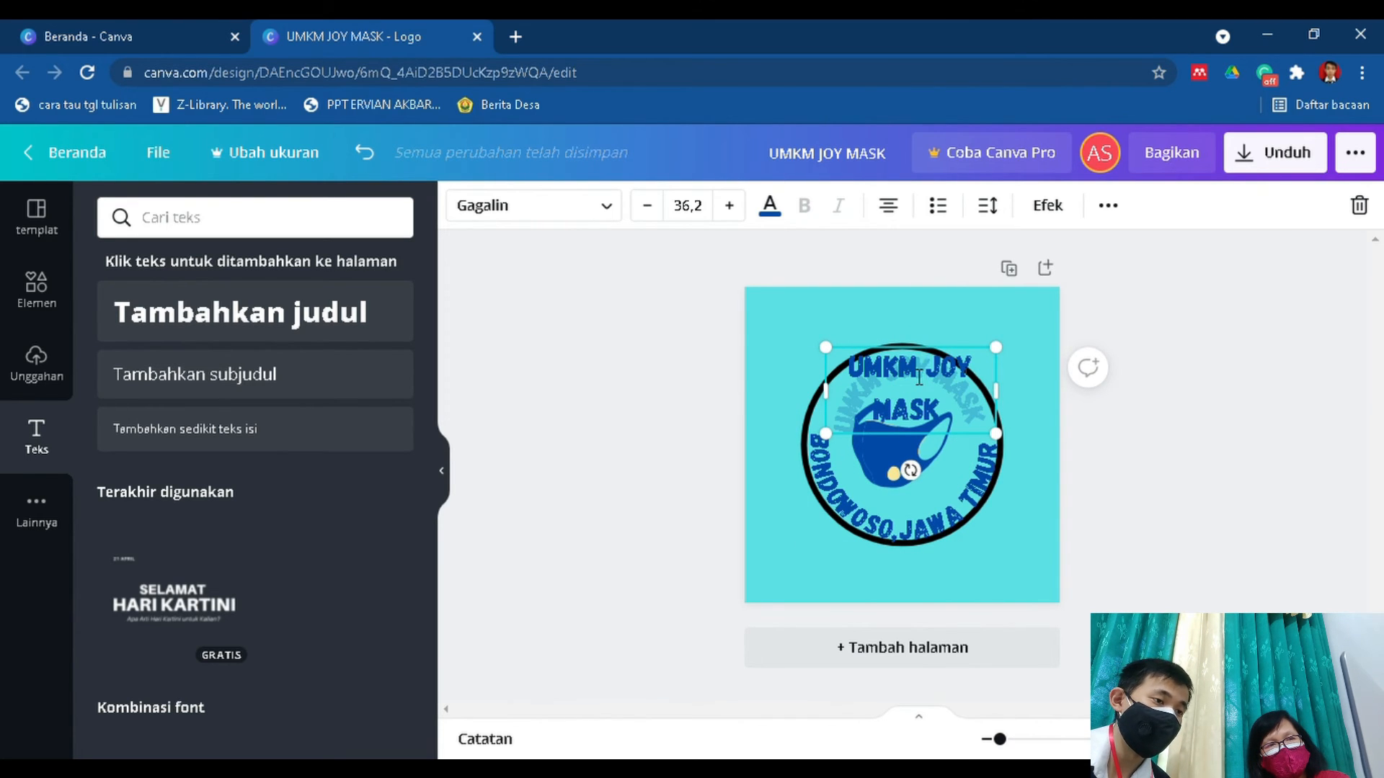
key(BackSpace)
key(BackSpace)
key(BackSpace)
key(BackSpace)
key(BackSpace)
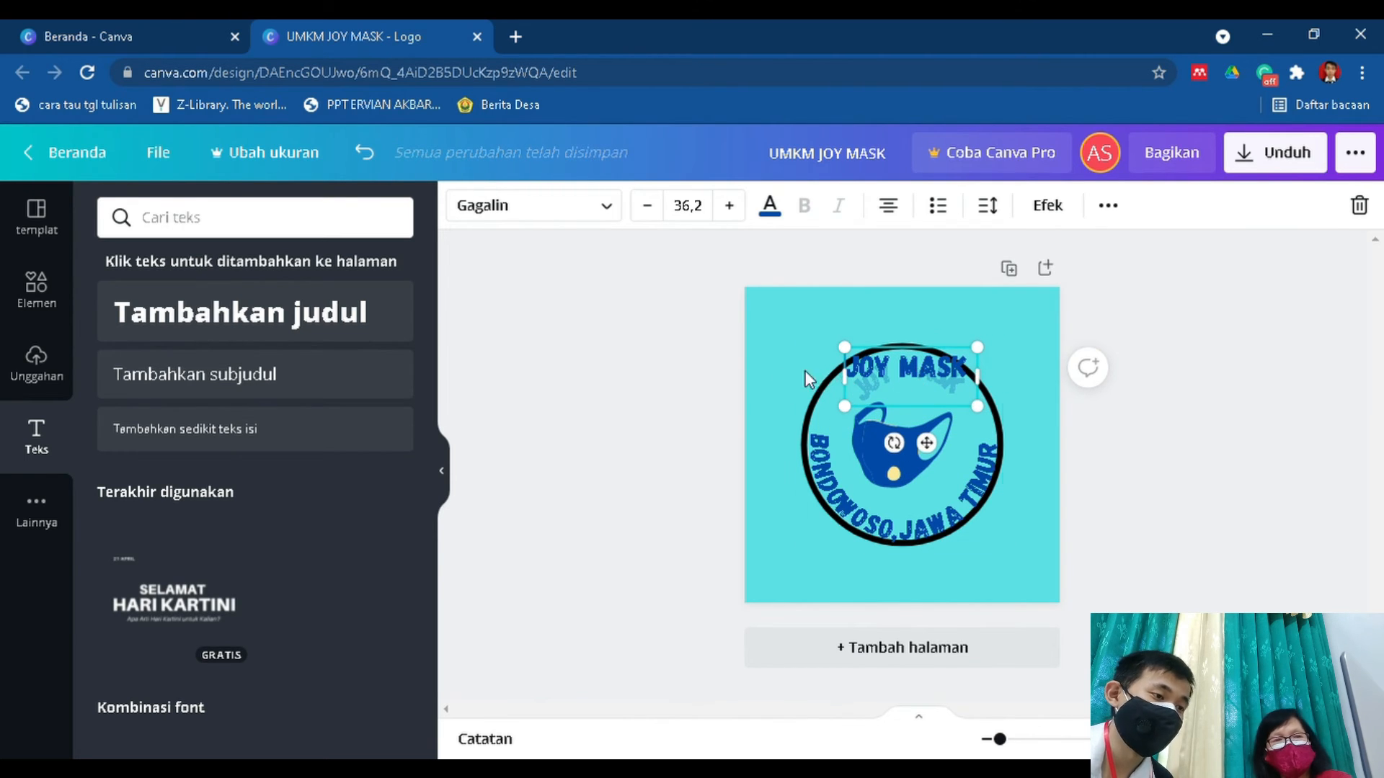
click(627, 418)
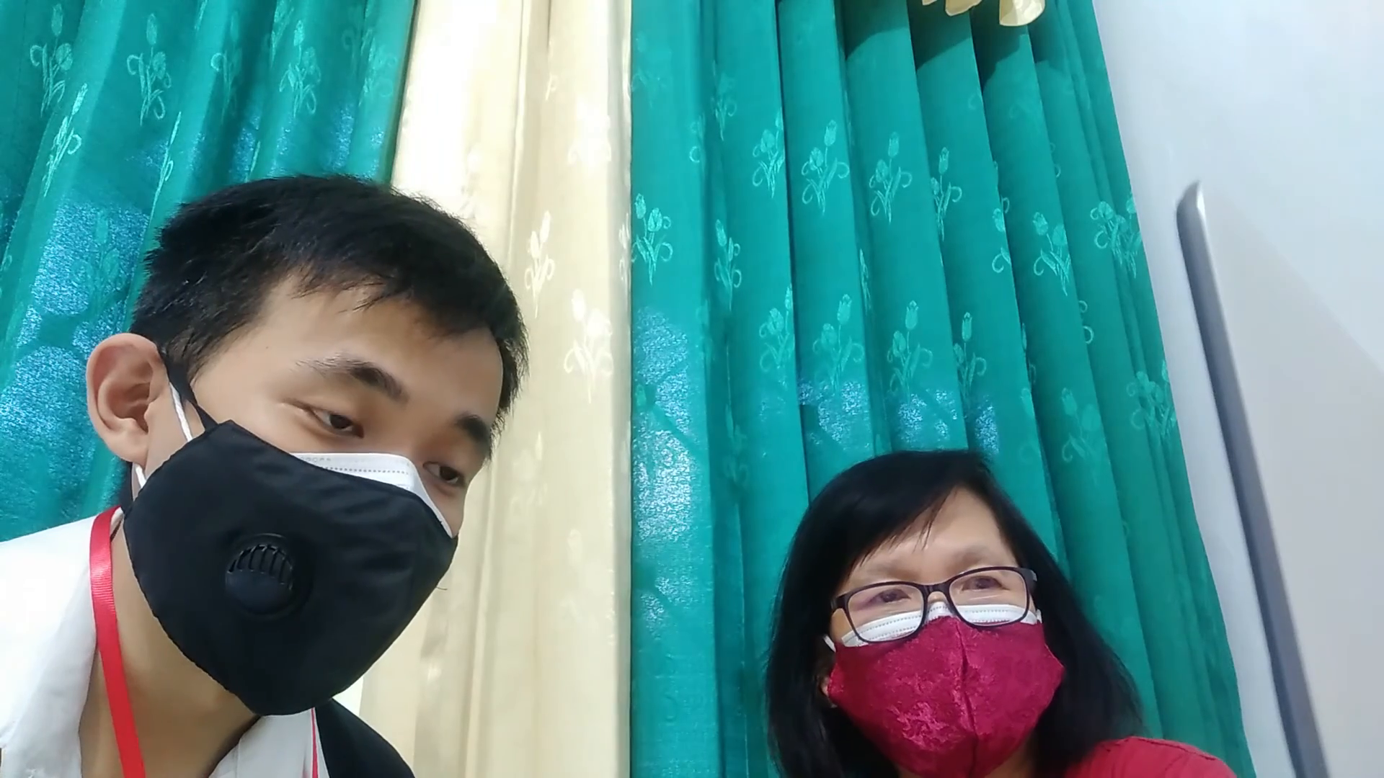